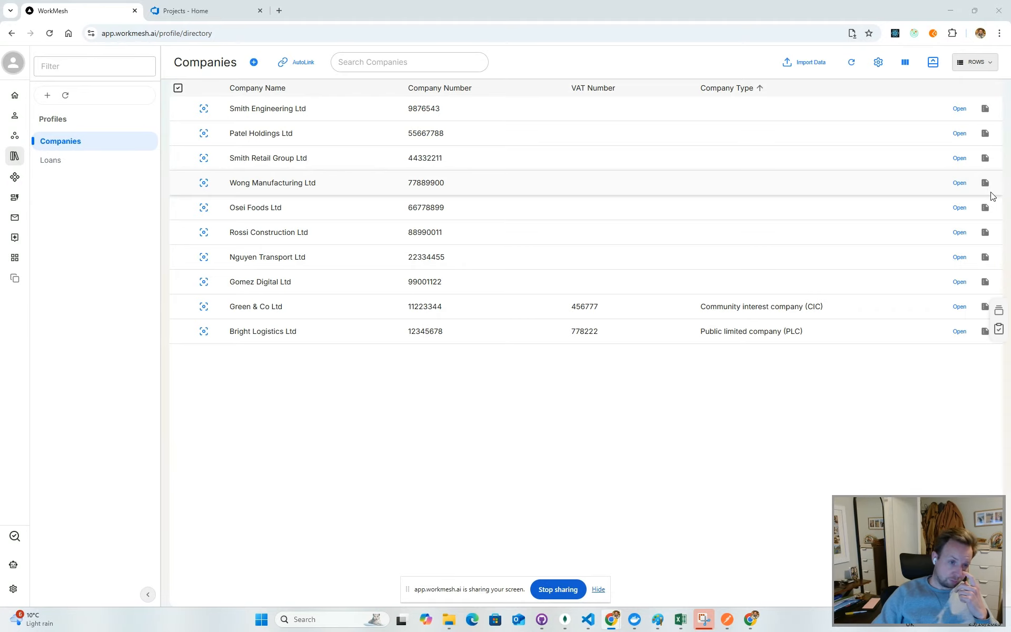
# Open the Loans profile type's state machine settings and review the choices for allowed, default and view/edit state machines.
pyautogui.click(102, 164)
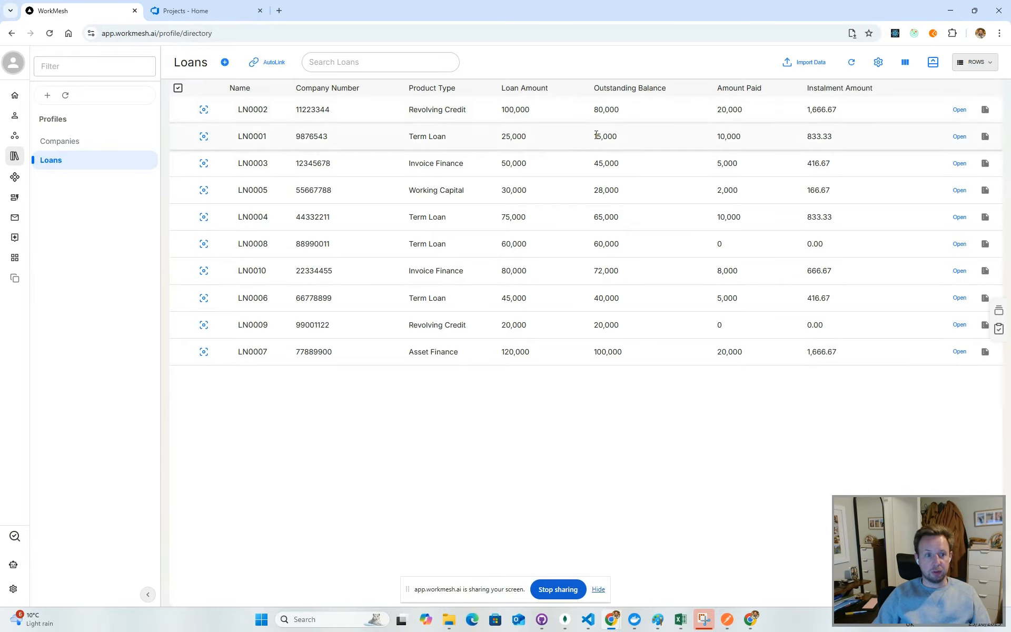
pyautogui.rightClick(86, 163)
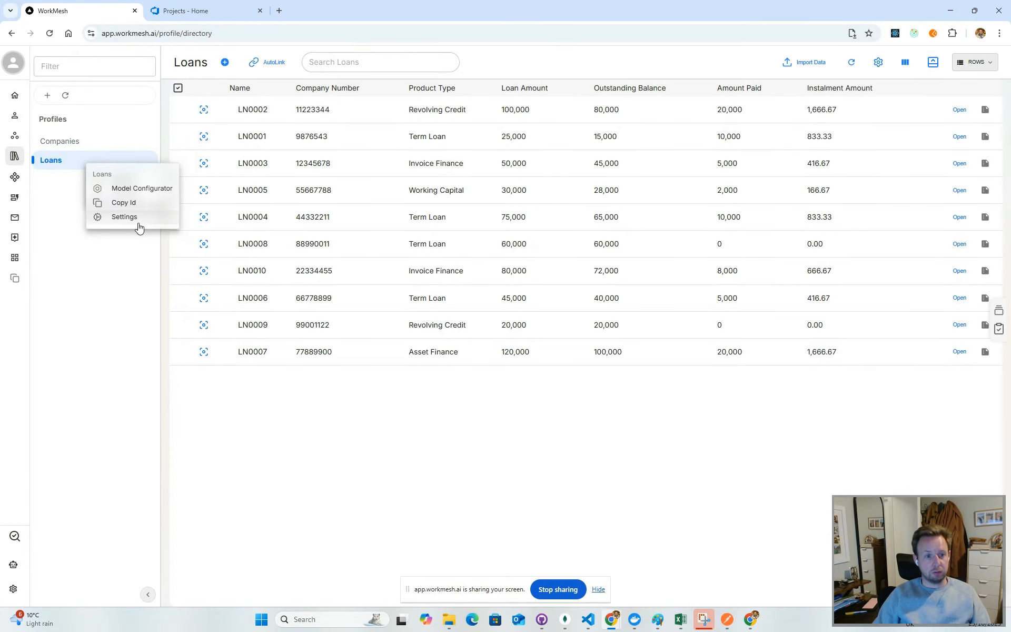
pyautogui.click(125, 216)
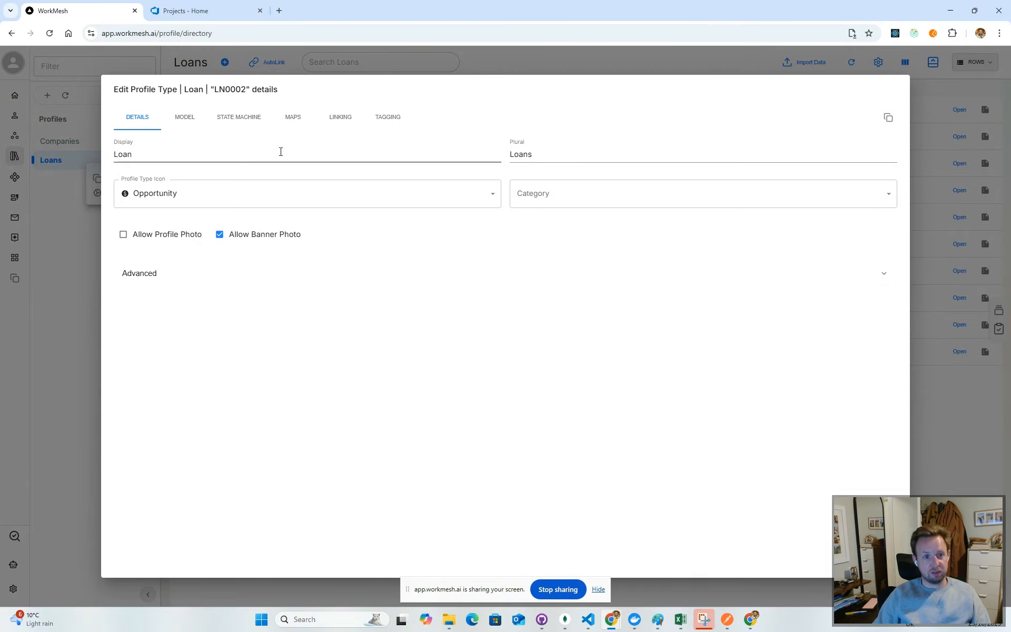
pyautogui.click(249, 123)
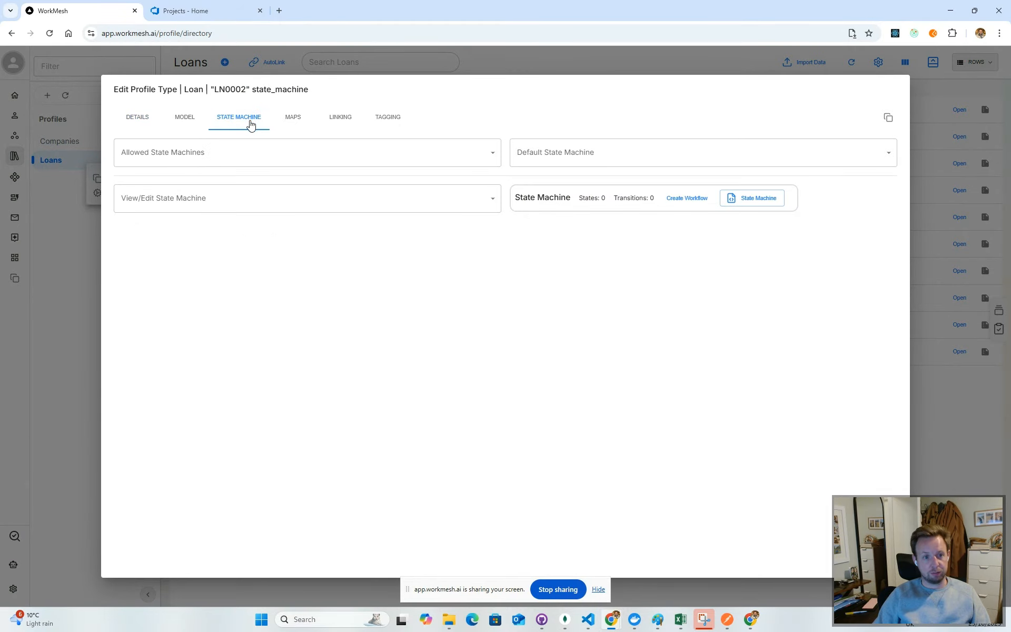
pyautogui.click(237, 146)
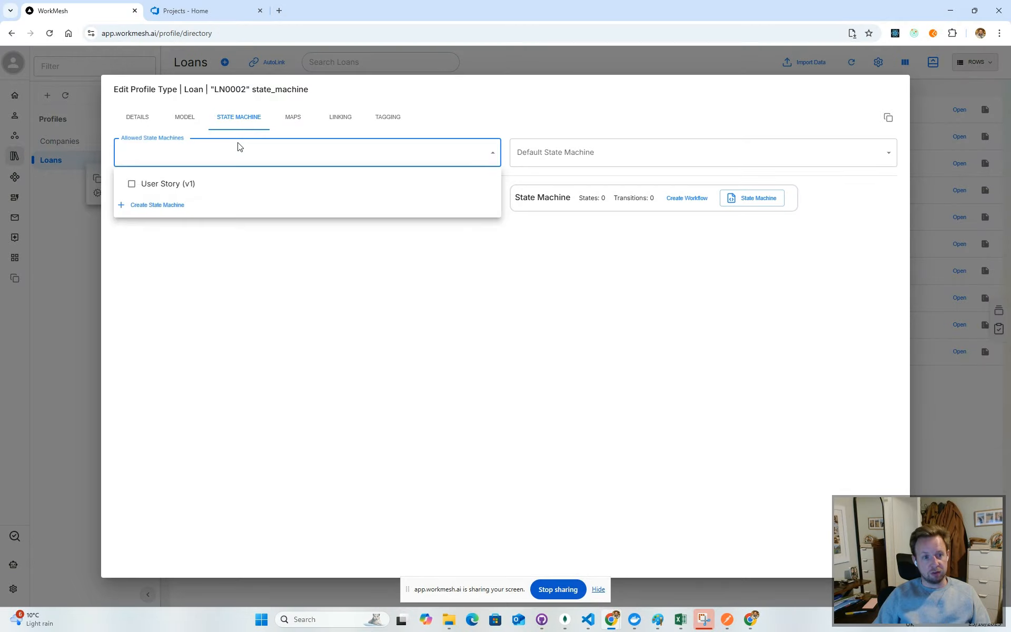
pyautogui.click(282, 146)
pyautogui.click(579, 149)
pyautogui.click(580, 149)
pyautogui.click(278, 196)
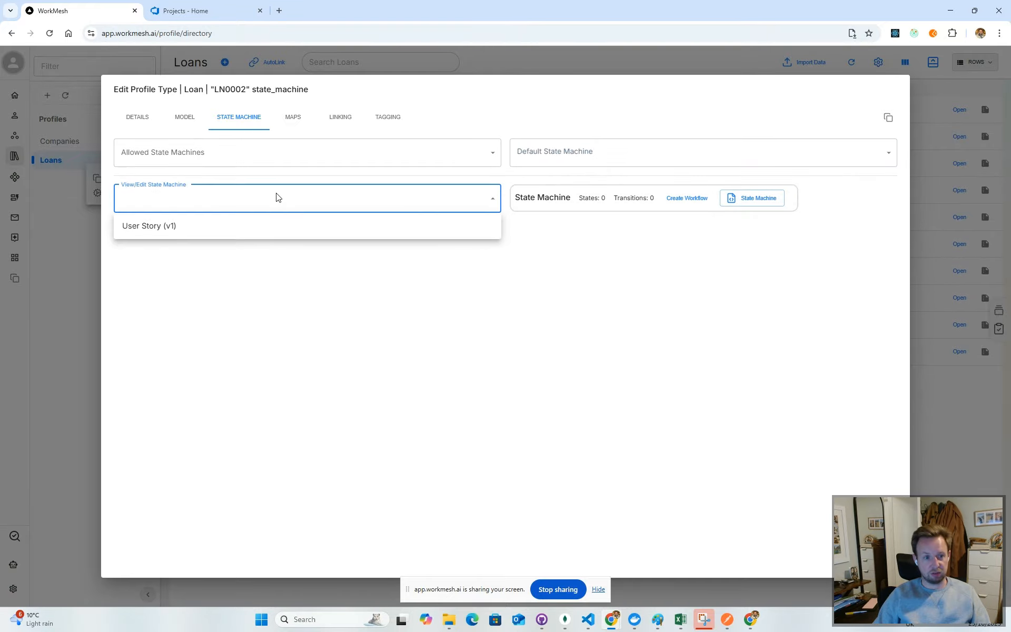
pyautogui.press('Escape')
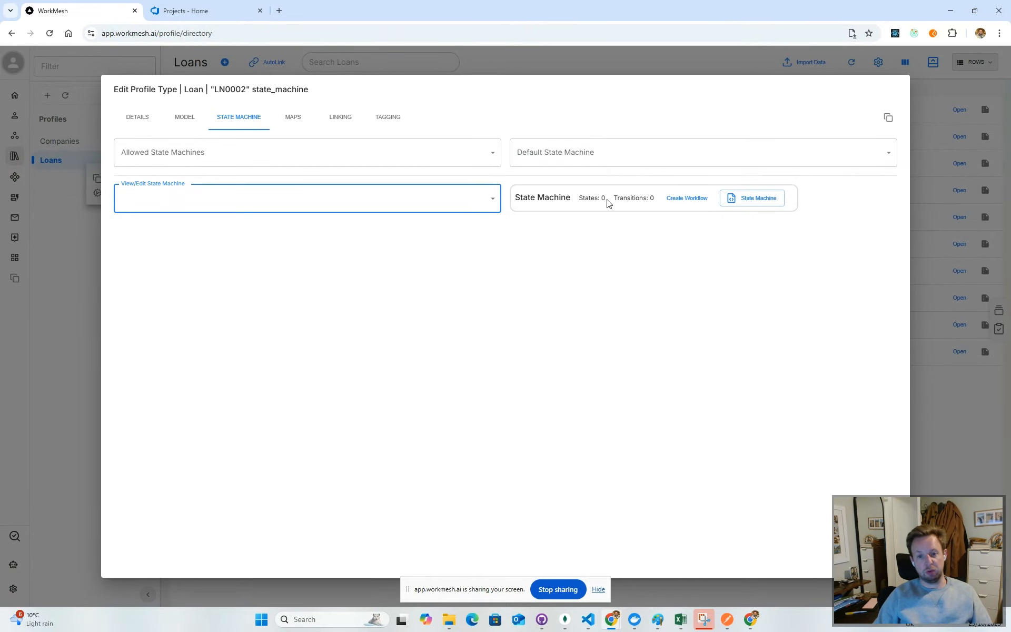
# Try to create a workflow for Loans with the prompt "i want a loan process flow for managing loans at a FinTech".
pyautogui.click(692, 205)
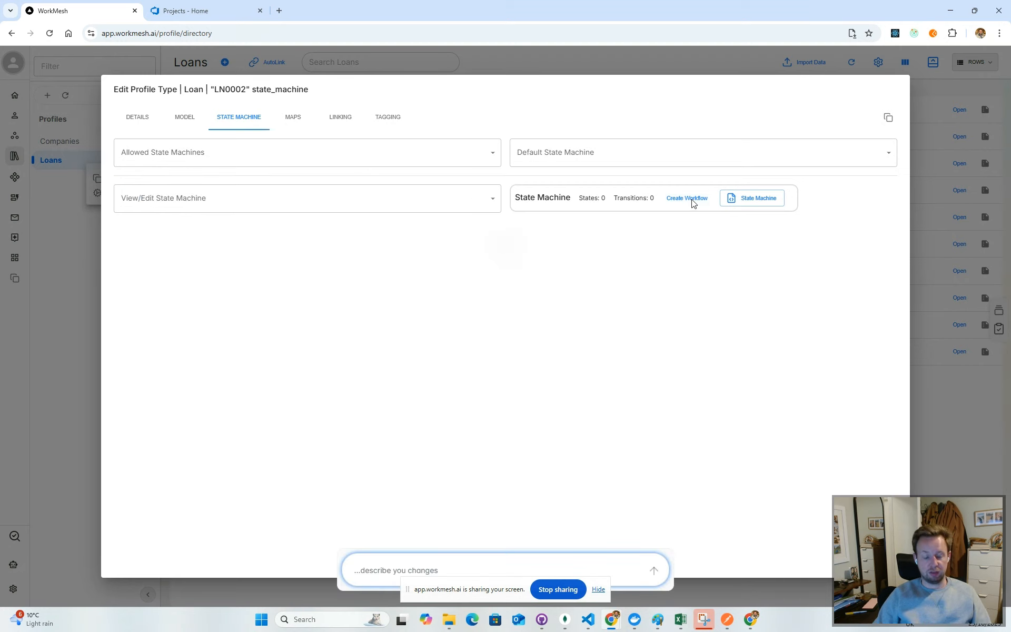
pyautogui.click(383, 570)
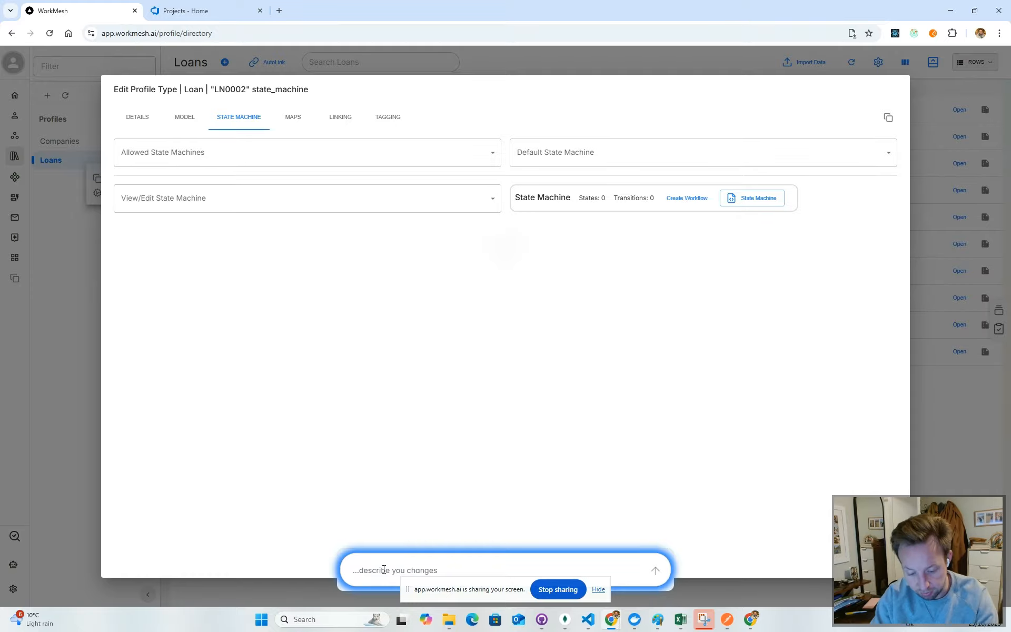
pyautogui.write('I want a simple')
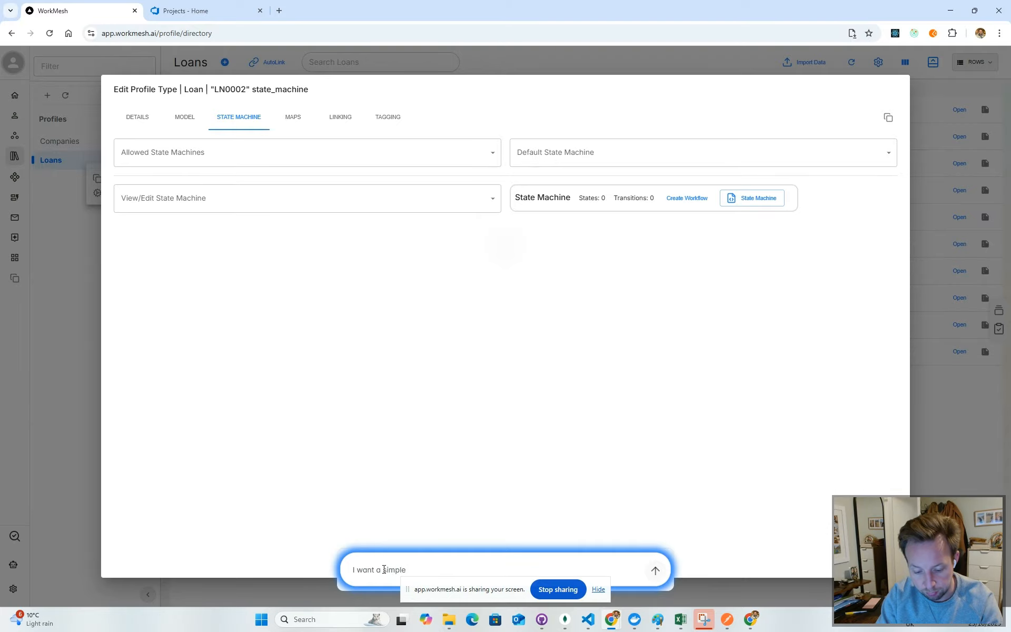
pyautogui.write(' proce')
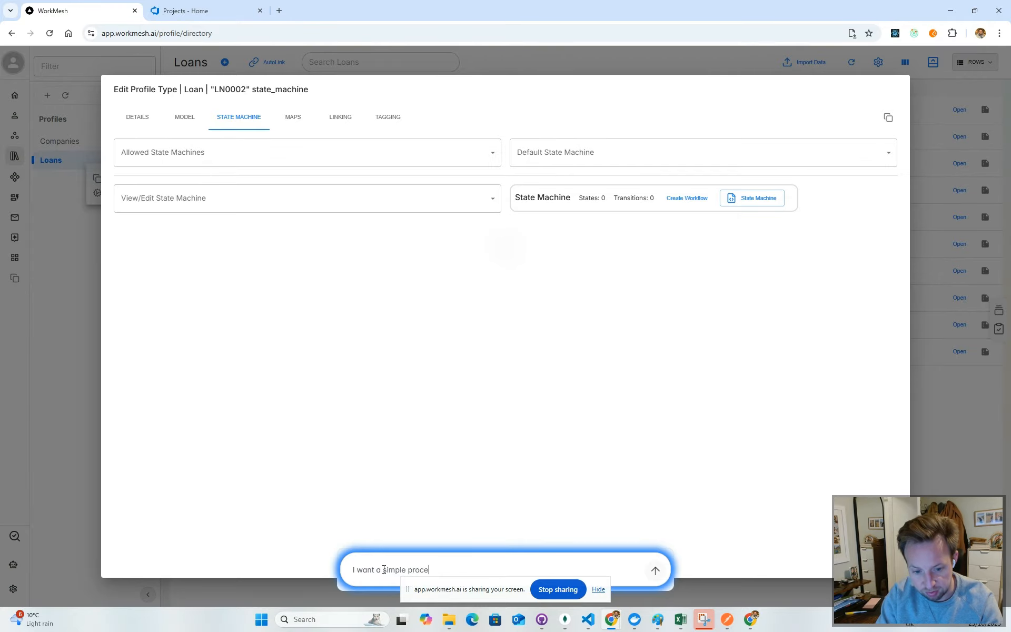
pyautogui.hotkey('ctrl', 'a')
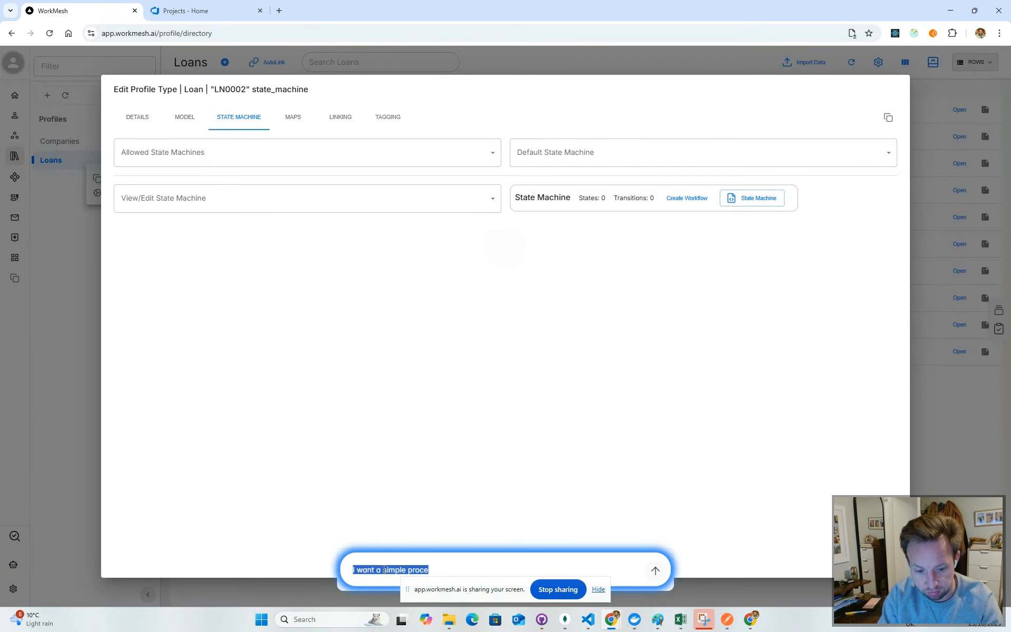
pyautogui.write('i want')
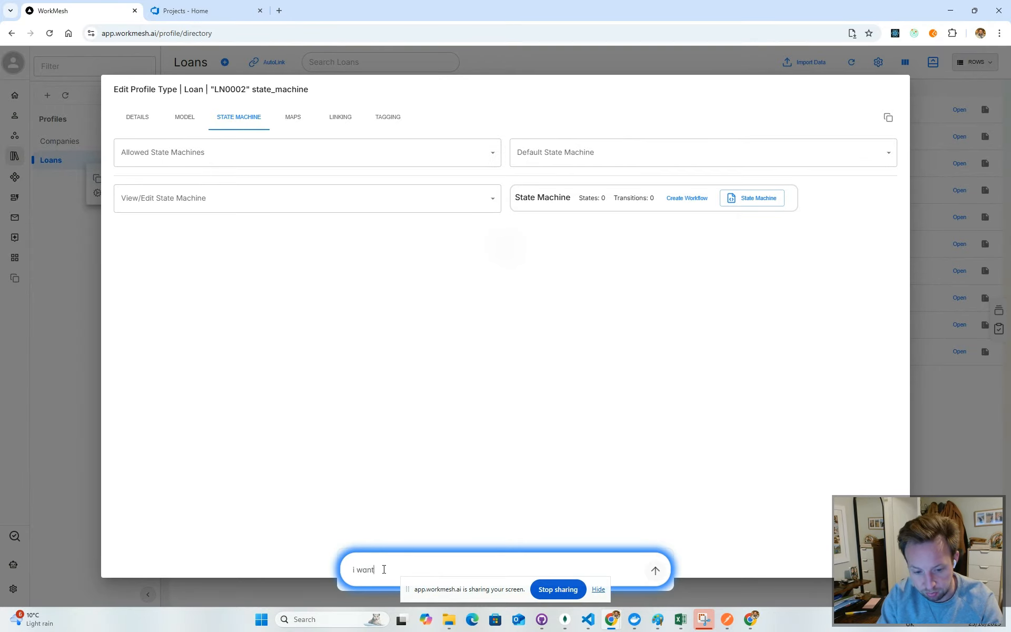
pyautogui.write(' a loan ')
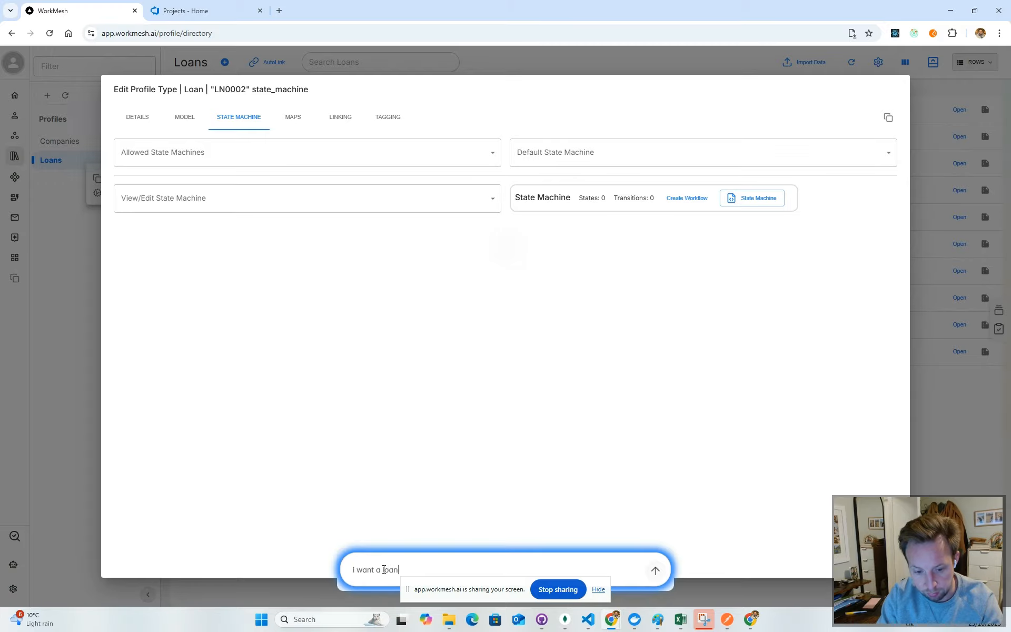
pyautogui.write('proce')
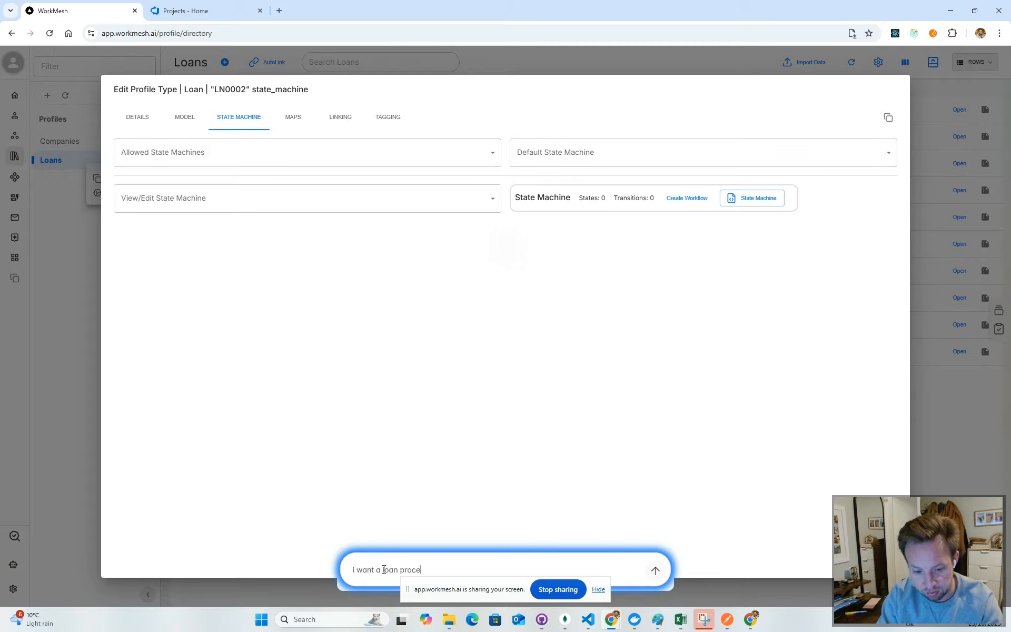
pyautogui.write('ss flow for manageing')
pyautogui.press('BackSpace')
pyautogui.press('BackSpace')
pyautogui.press('BackSpace')
pyautogui.press('BackSpace')
pyautogui.write('ing loans at a ')
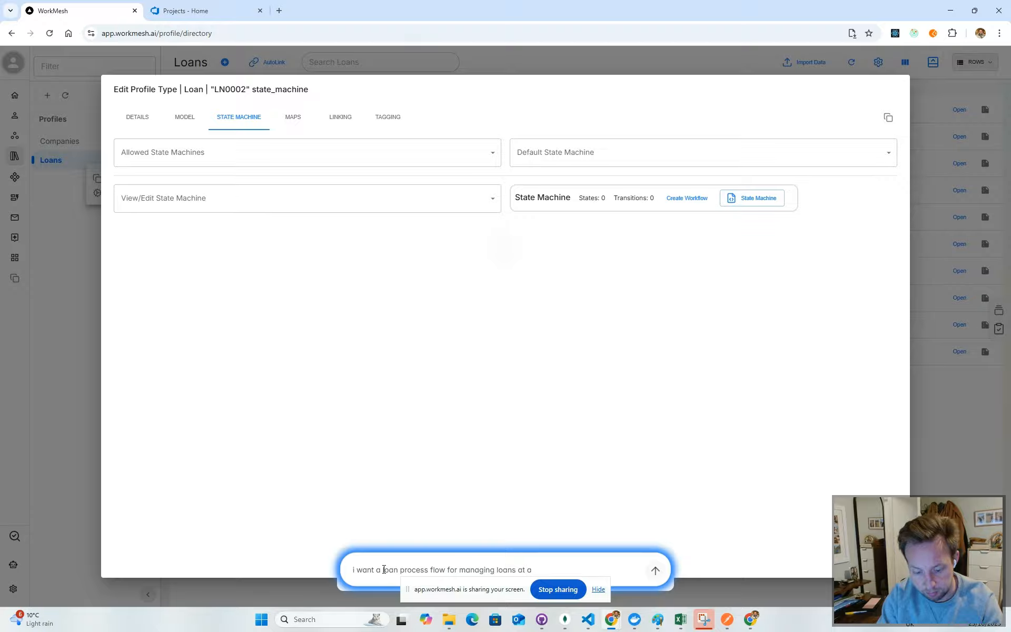
pyautogui.write('FinTech')
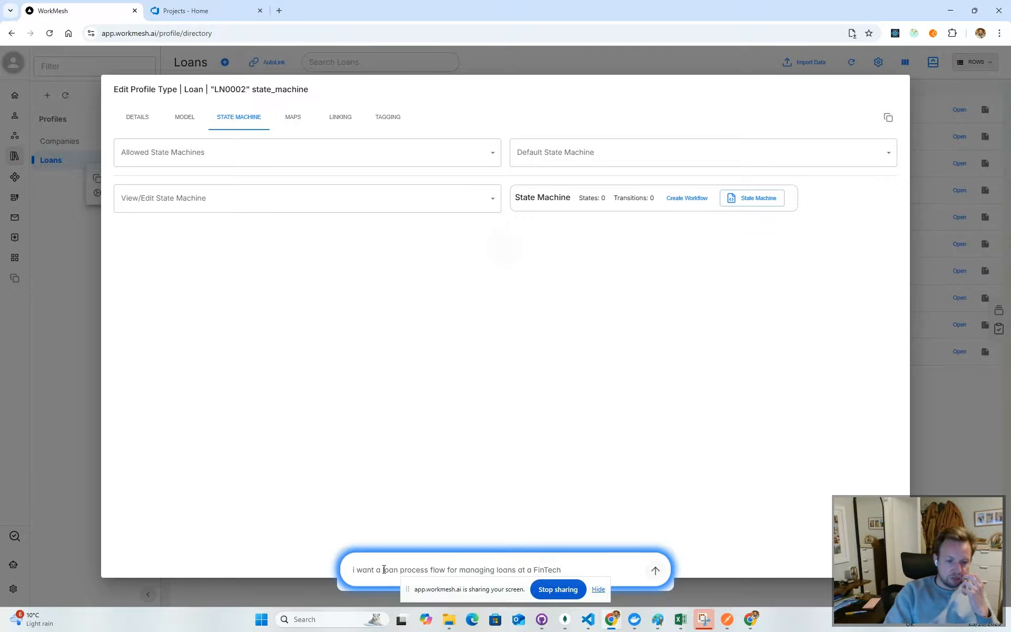
pyautogui.click(656, 571)
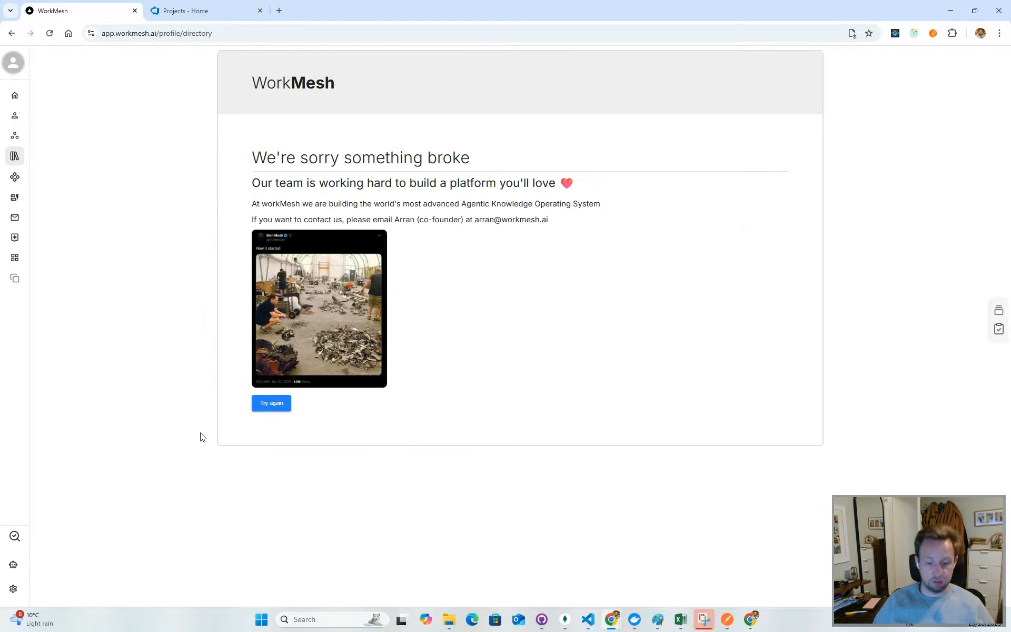
pyautogui.hotkey('alt', 'Tab')
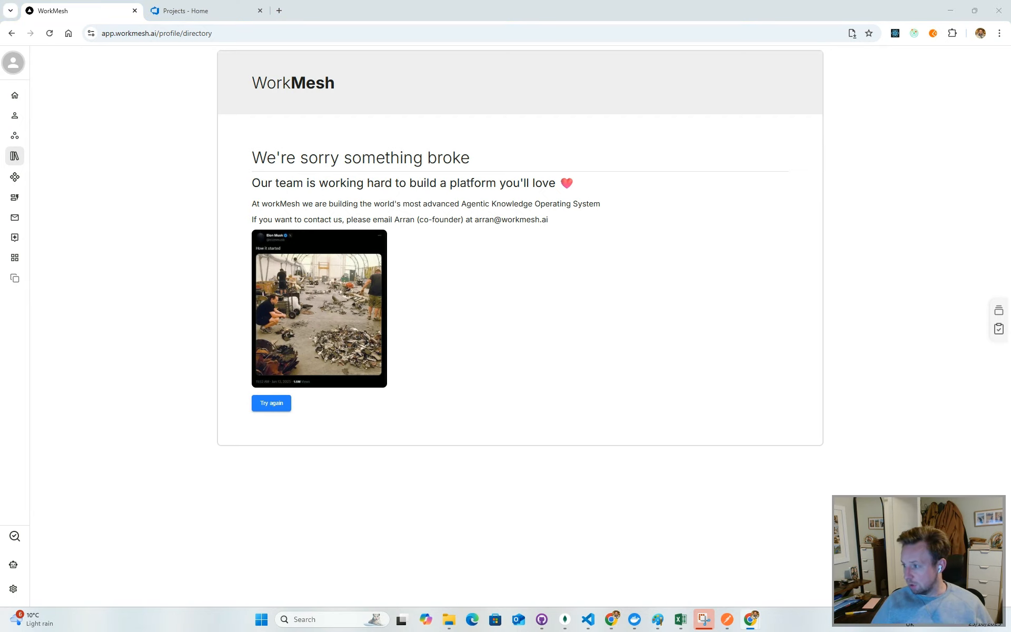
pyautogui.click(928, 249)
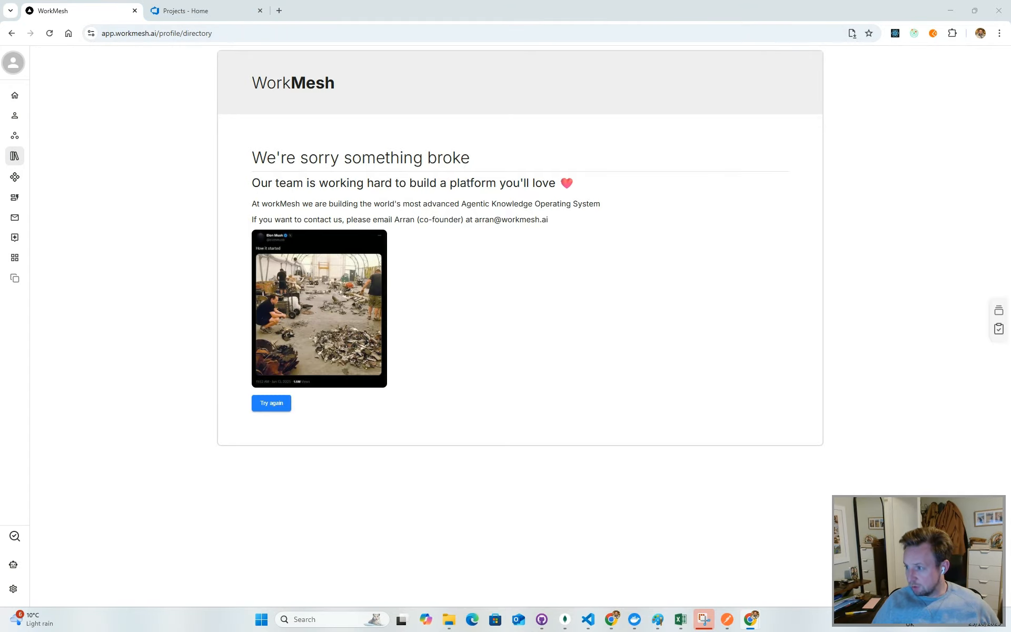
pyautogui.click(164, 179)
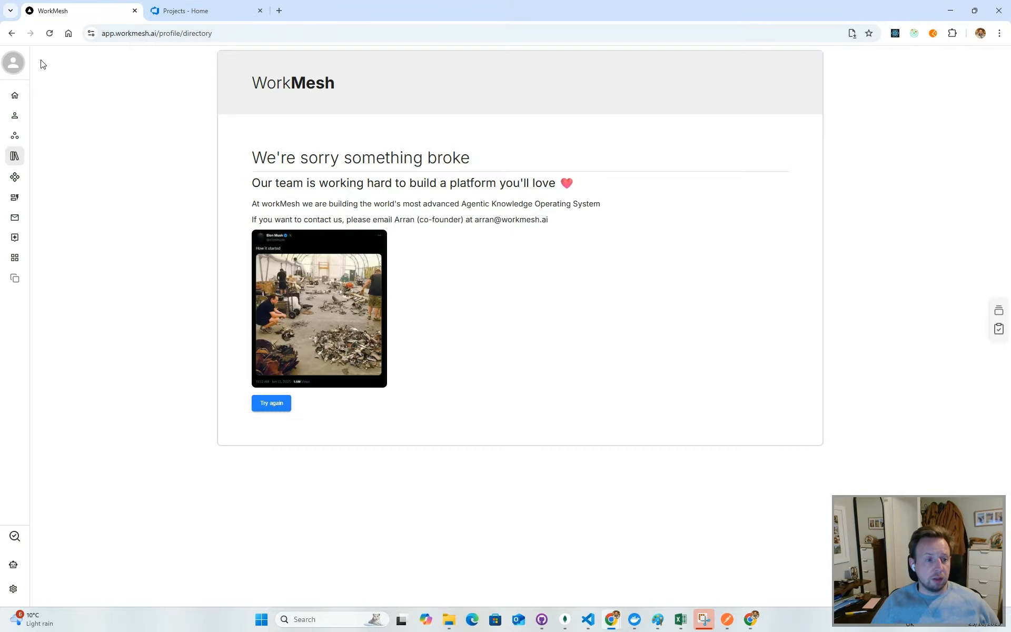
# Add a new state machine in the AI Studio settings and open it for editing.
pyautogui.click(13, 588)
pyautogui.click(86, 168)
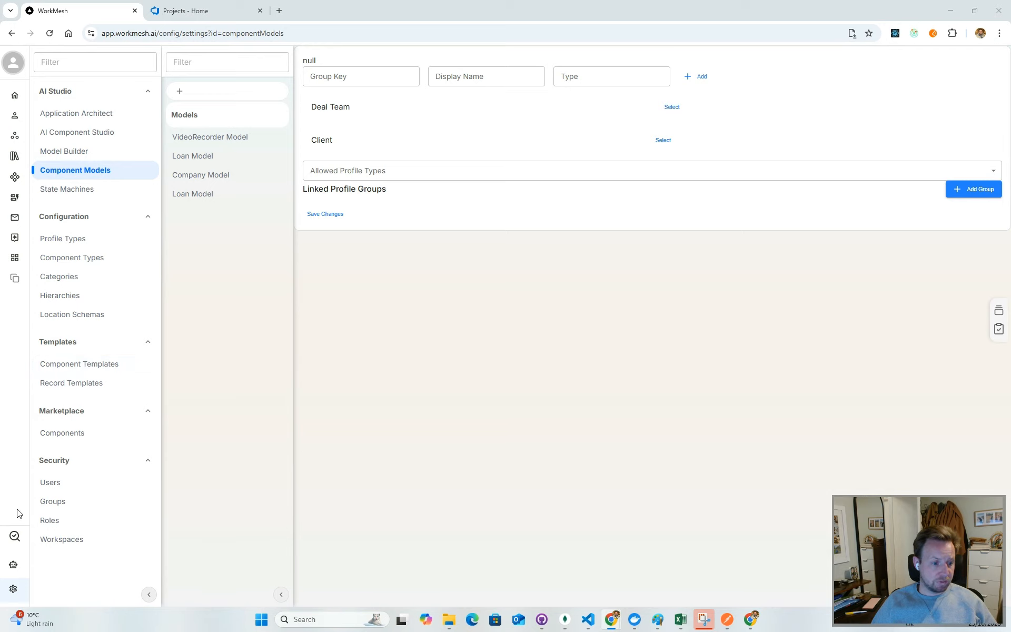
pyautogui.click(13, 564)
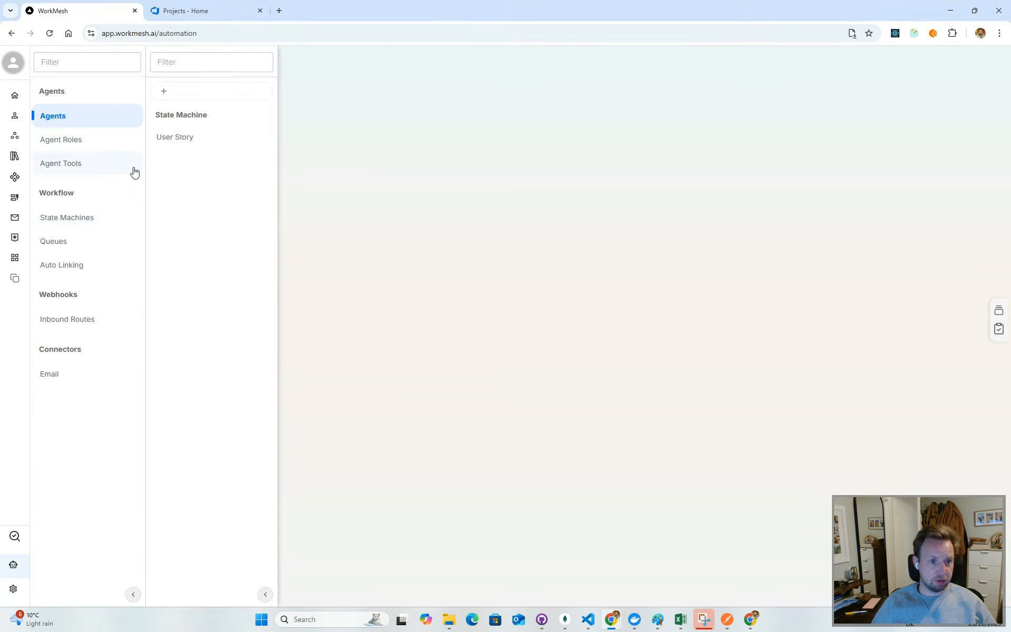
pyautogui.click(13, 588)
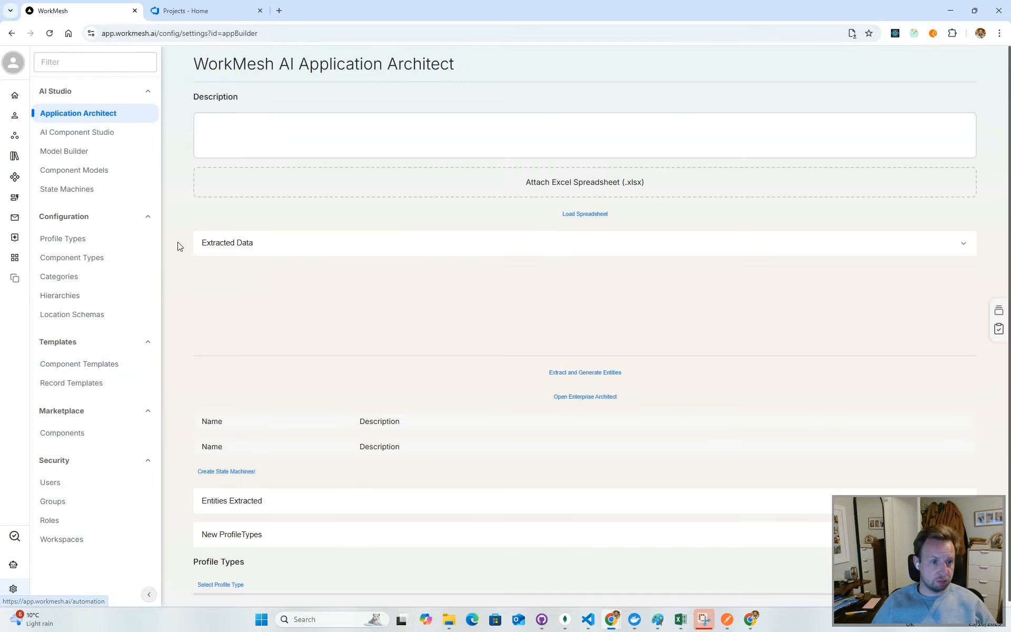
pyautogui.click(92, 192)
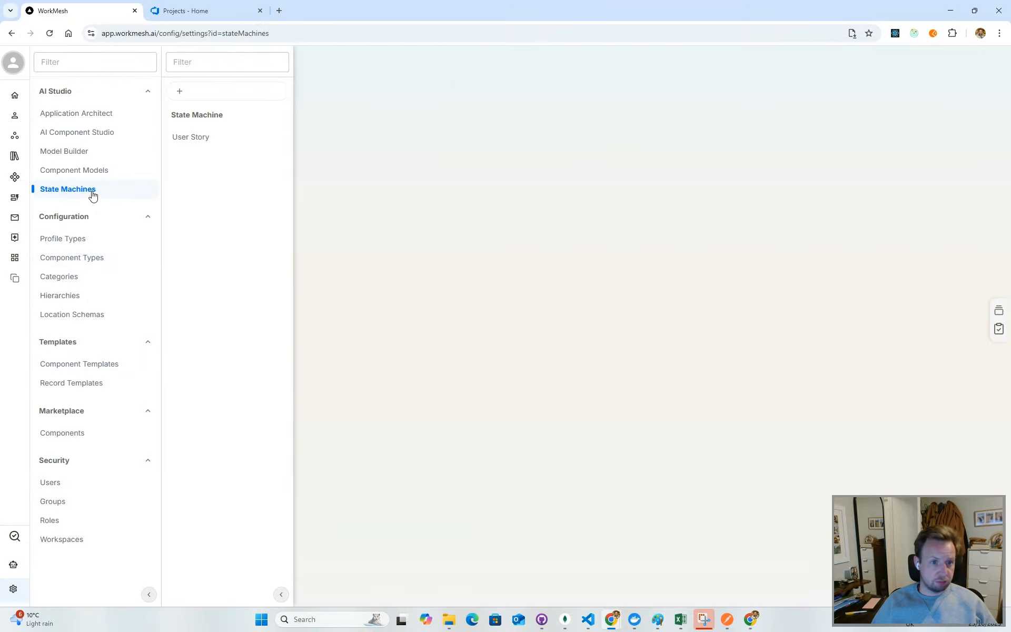
pyautogui.click(49, 33)
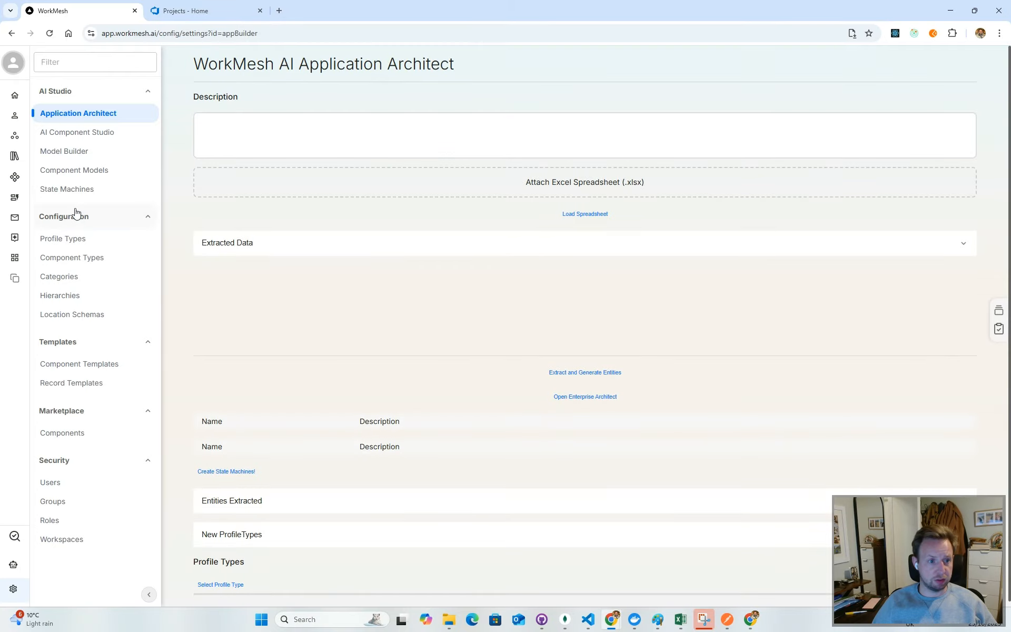
pyautogui.click(95, 182)
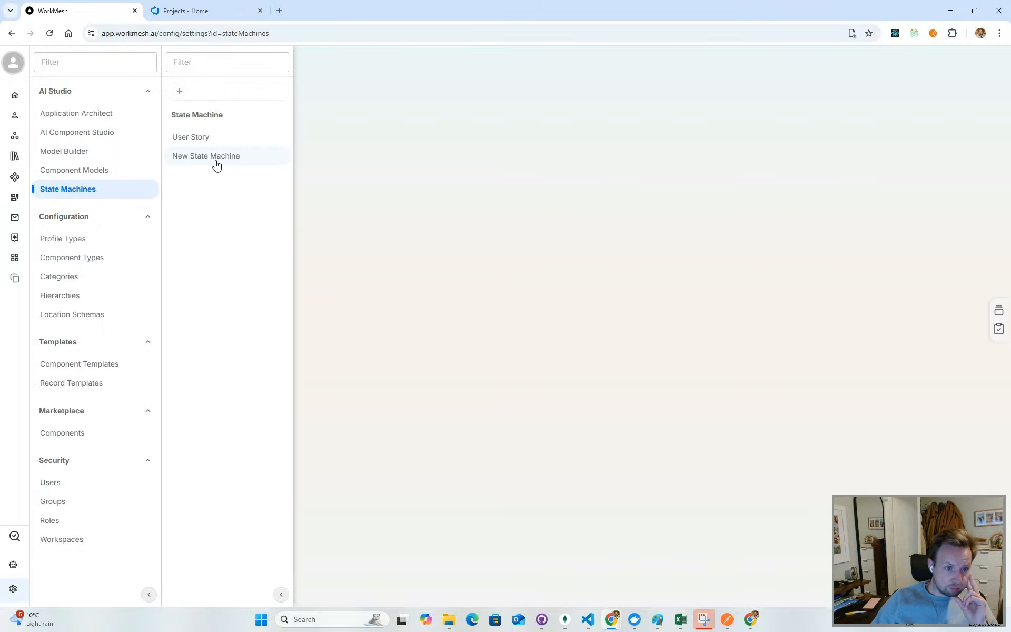
pyautogui.click(209, 157)
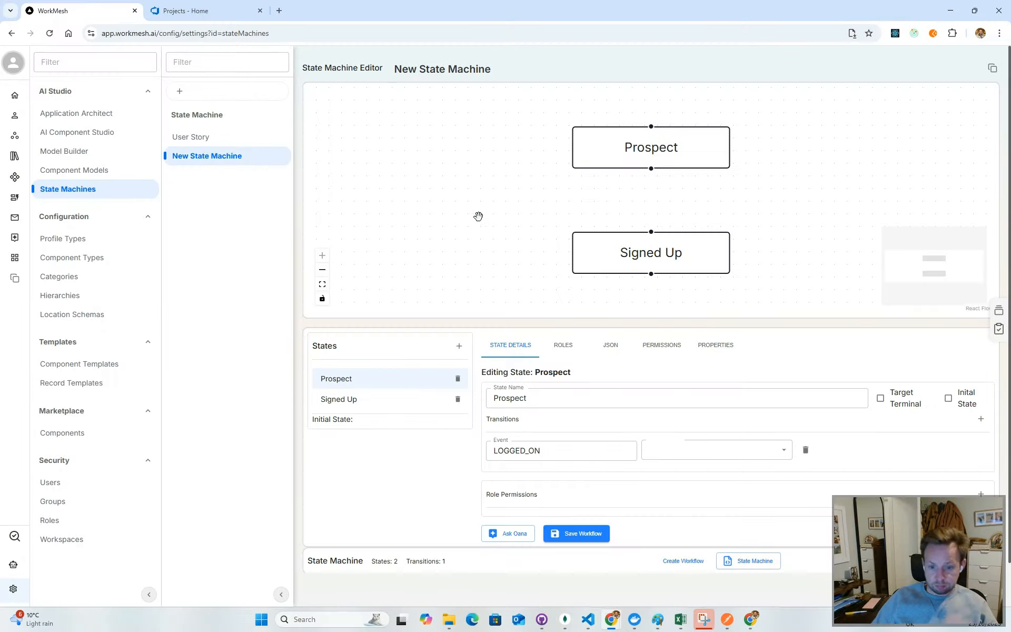
# Create the new state machine's workflow by prompting the AI to generate a loan process for a FinTech company.
pyautogui.click(678, 563)
pyautogui.write('fge')
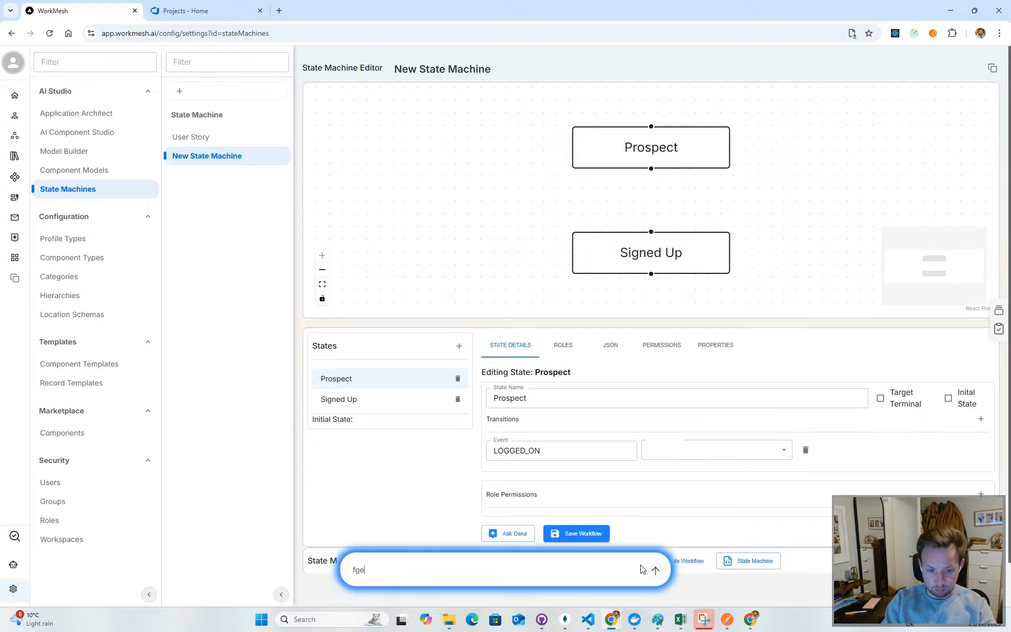
pyautogui.write('n')
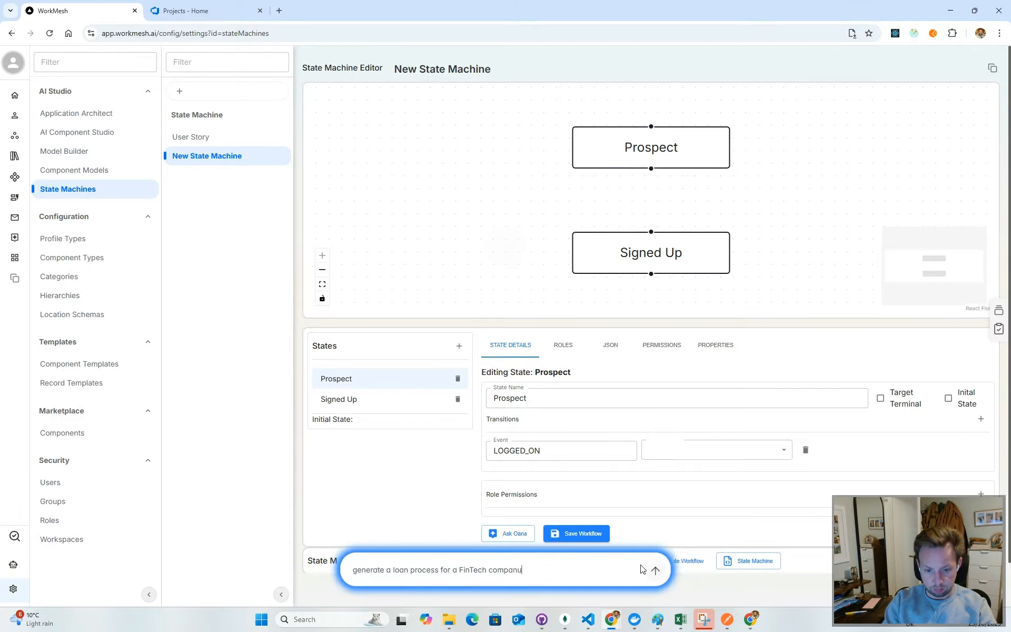
pyautogui.press('Return')
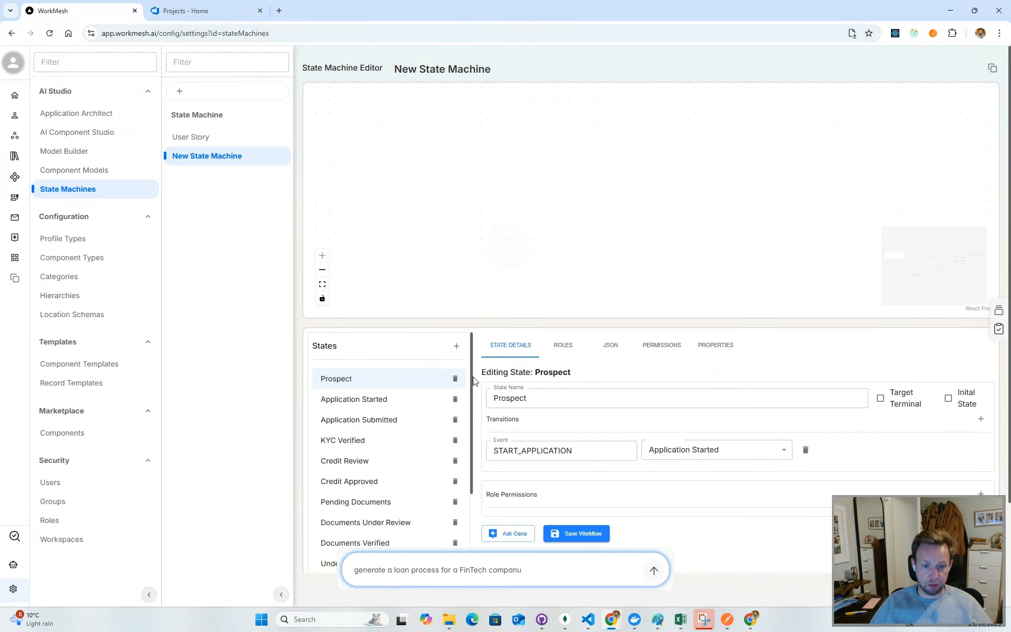
# Review the generated list of loan states and examine the states and transitions in the workflow diagram.
pyautogui.scroll(-5, 474, 378)
pyautogui.scroll(-1, 473, 494)
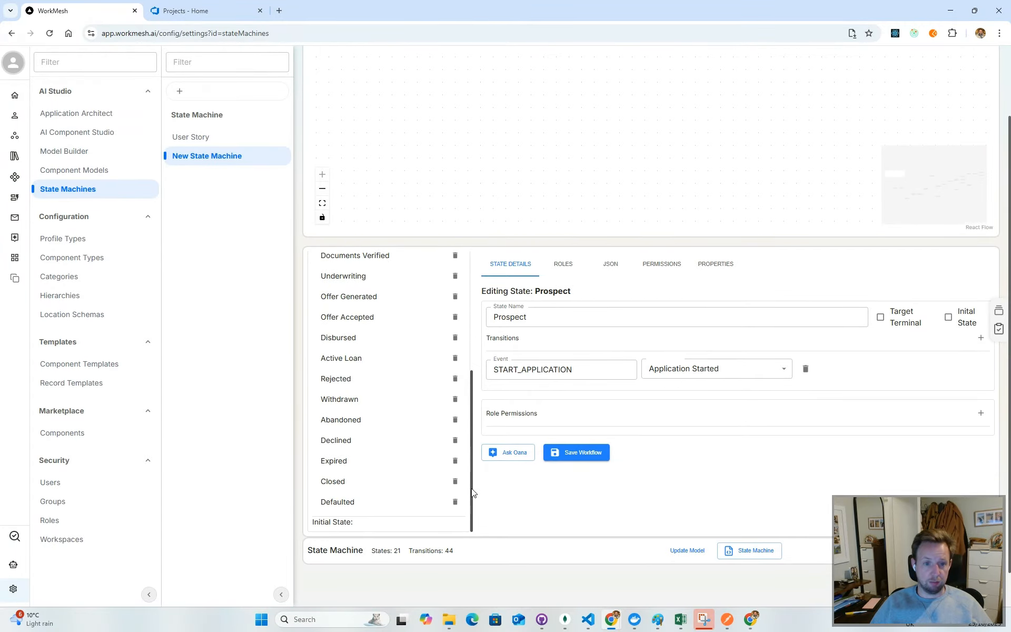
pyautogui.moveTo(470, 492); pyautogui.dragTo(515, 336)
pyautogui.scroll(-2, 732, 154)
pyautogui.moveTo(770, 177); pyautogui.dragTo(529, 124)
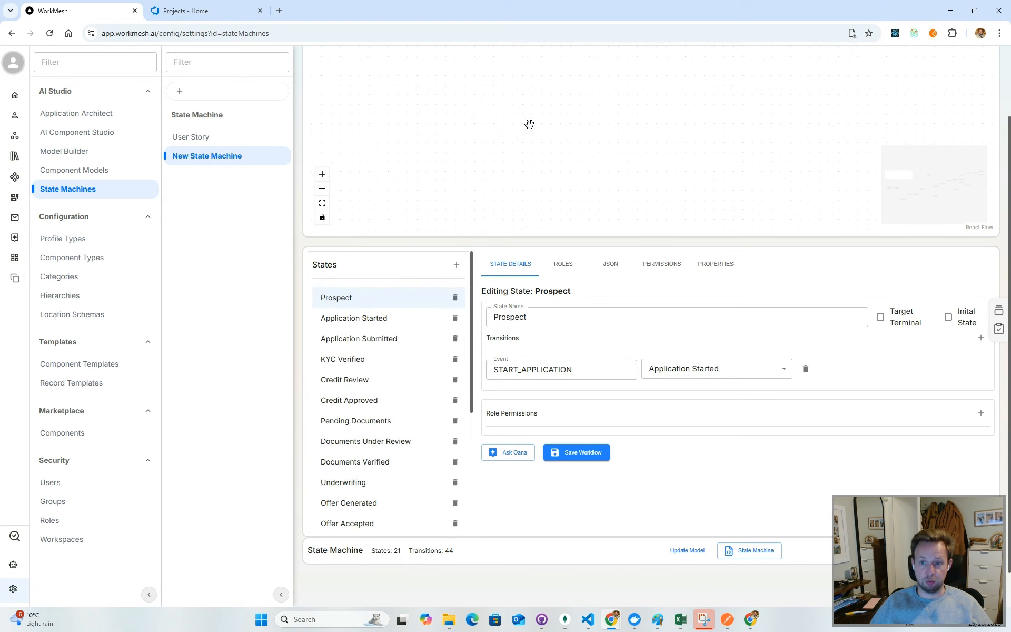
pyautogui.moveTo(697, 145); pyautogui.dragTo(498, 117)
pyautogui.moveTo(902, 124); pyautogui.dragTo(355, 109)
pyautogui.scroll(-5, 573, 132)
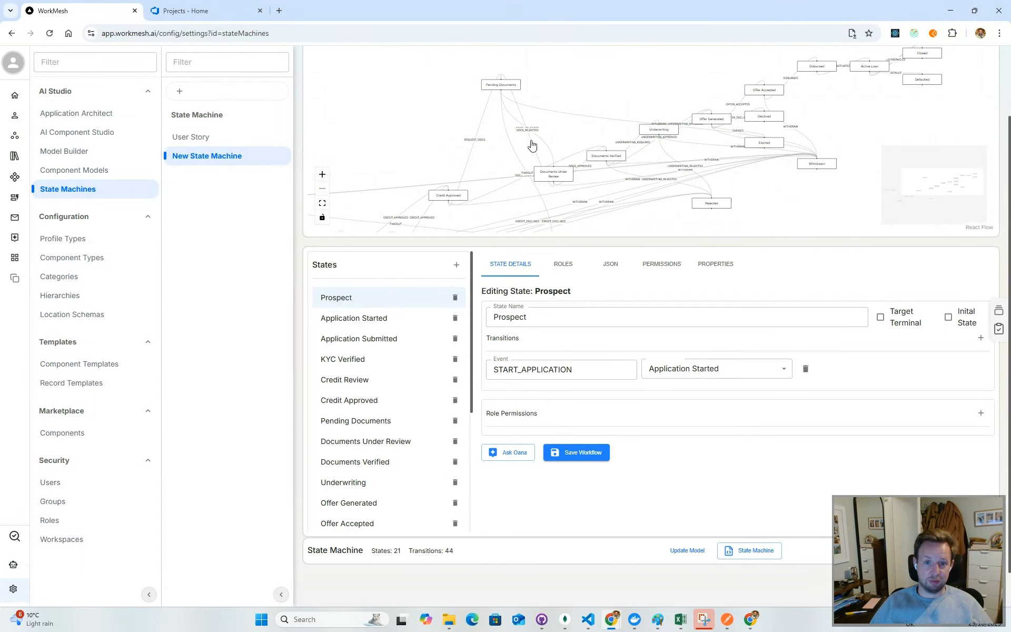
pyautogui.moveTo(483, 159); pyautogui.dragTo(642, 88)
pyautogui.scroll(5, 445, 99)
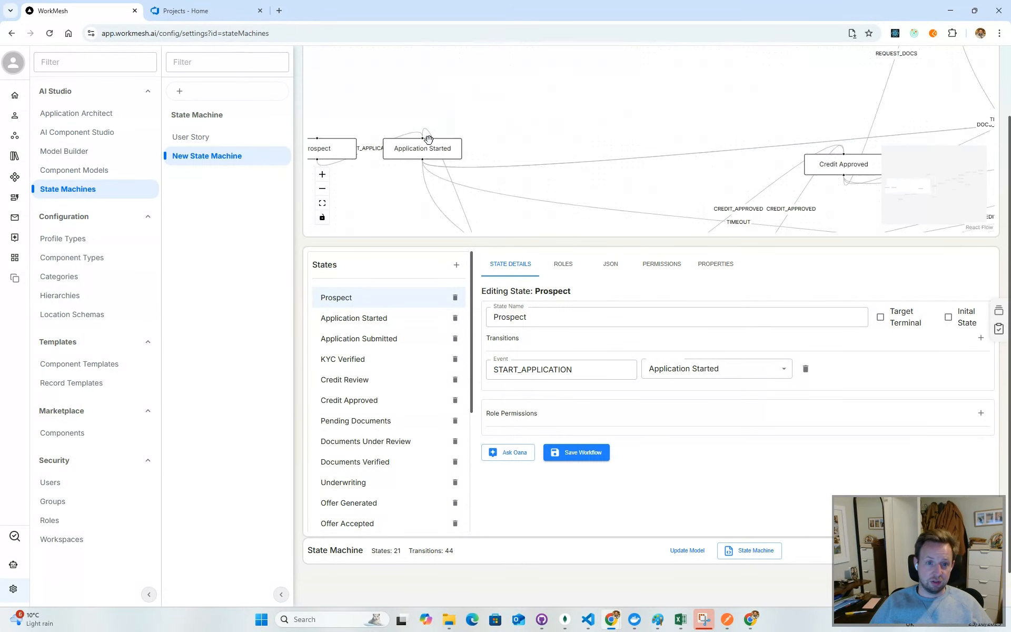
# Examine the loan workflow diagram around Credit Review and Credit Approved, and review the Credit Approved state's transitions.
pyautogui.scroll(-5, 598, 82)
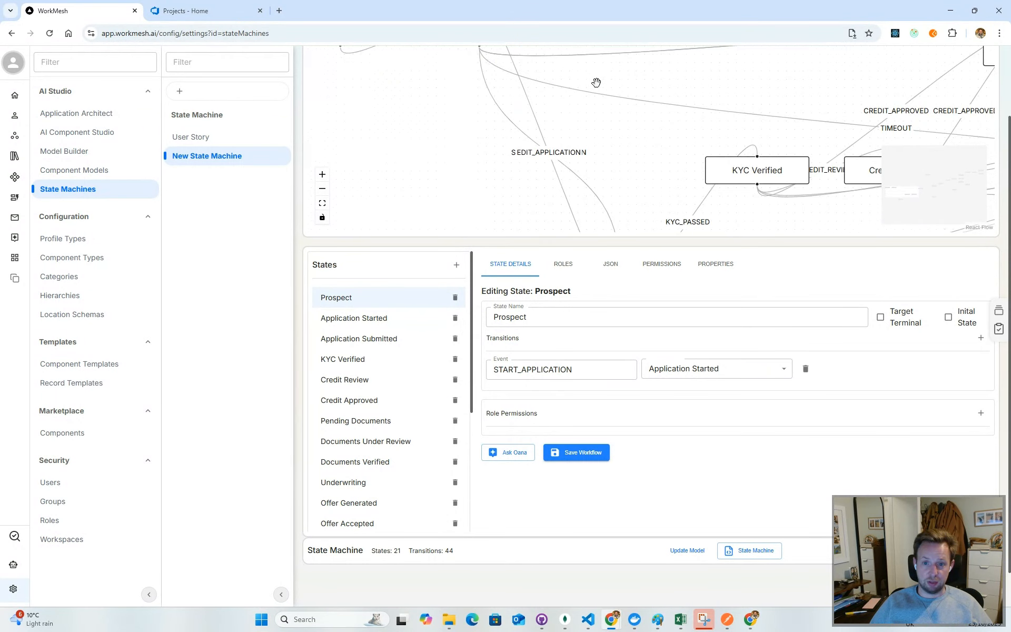
pyautogui.scroll(-3, 670, 165)
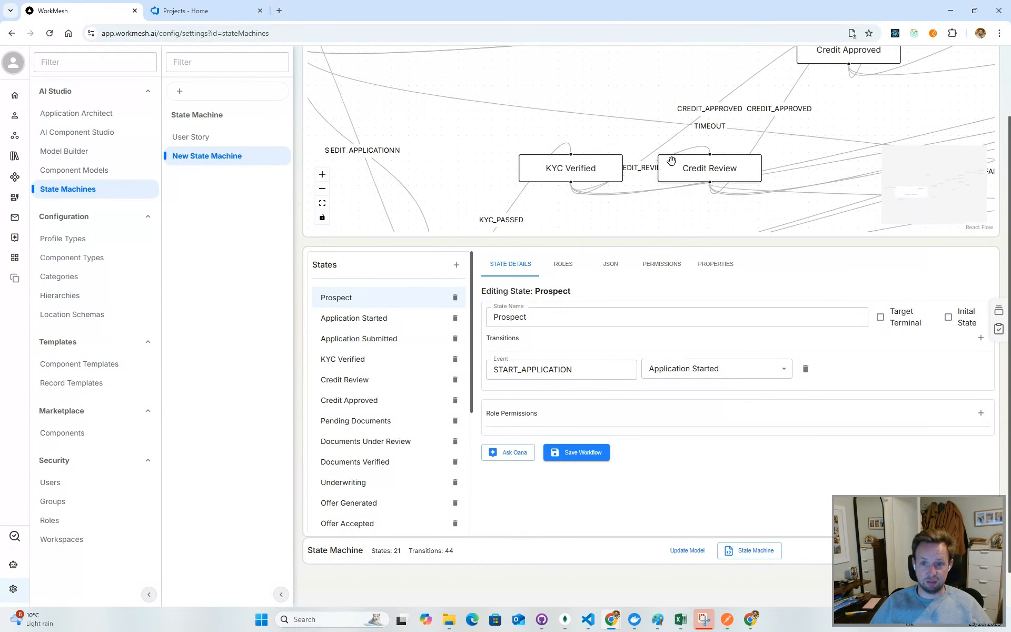
pyautogui.moveTo(823, 135); pyautogui.dragTo(683, 192)
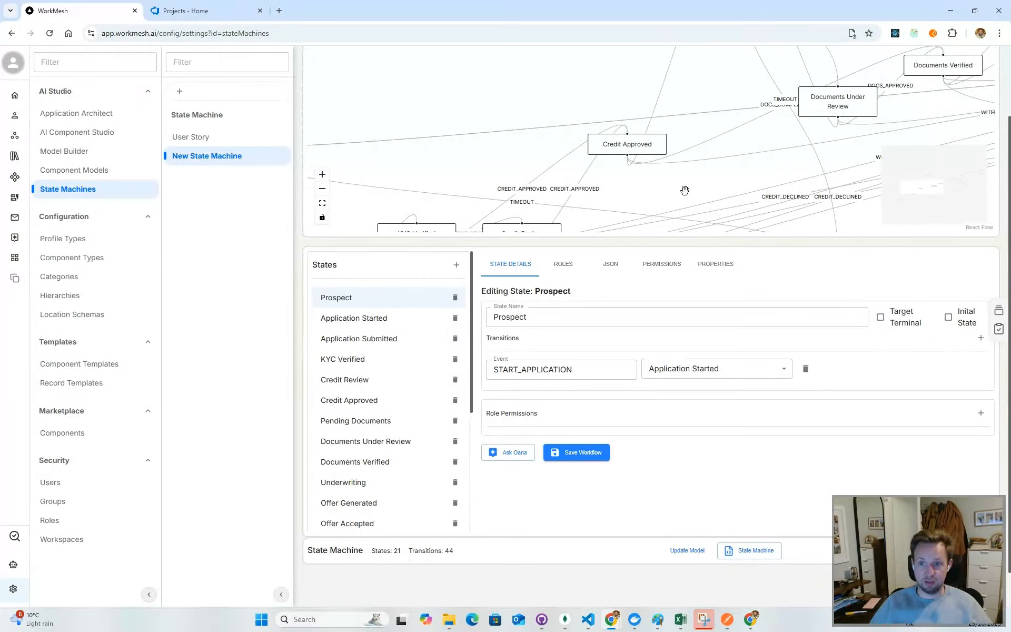
pyautogui.click(370, 401)
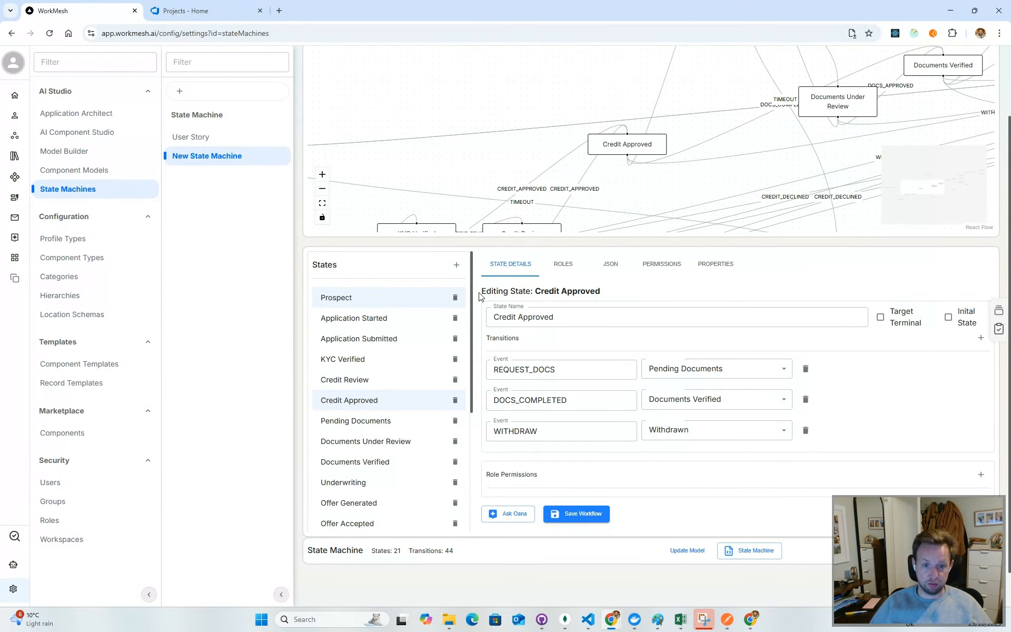
pyautogui.moveTo(479, 297); pyautogui.dragTo(475, 438)
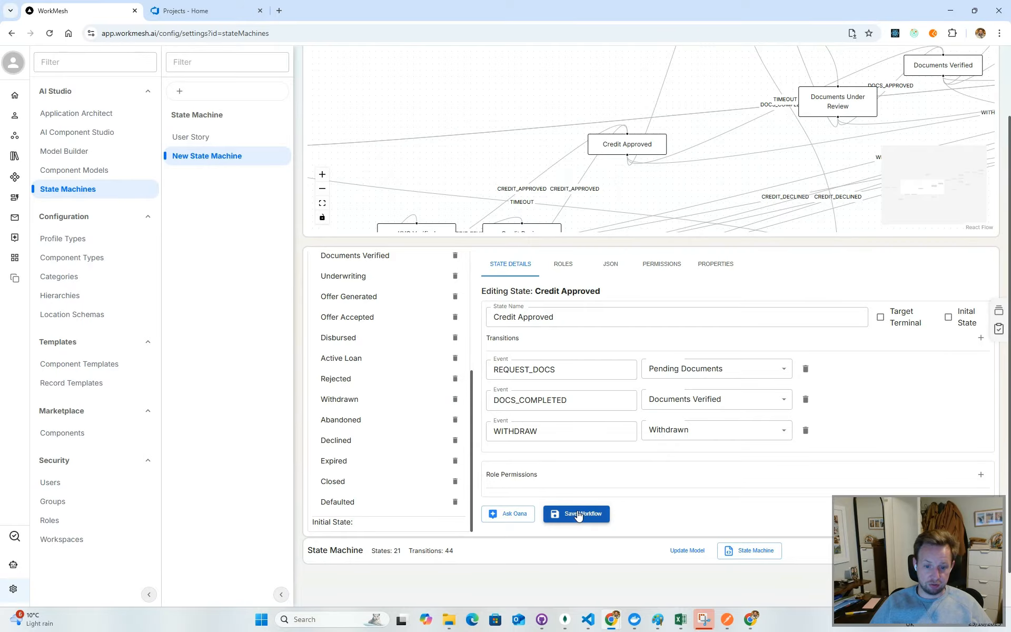
# Mark the Prospect state as the initial state of the loan workflow.
pyautogui.scroll(8, 469, 339)
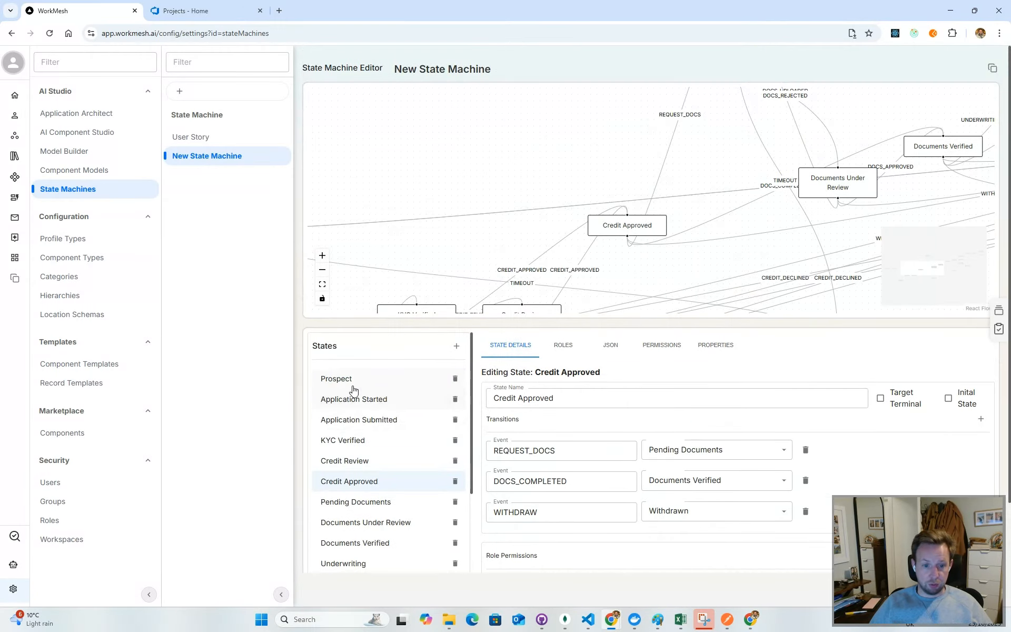
pyautogui.click(353, 387)
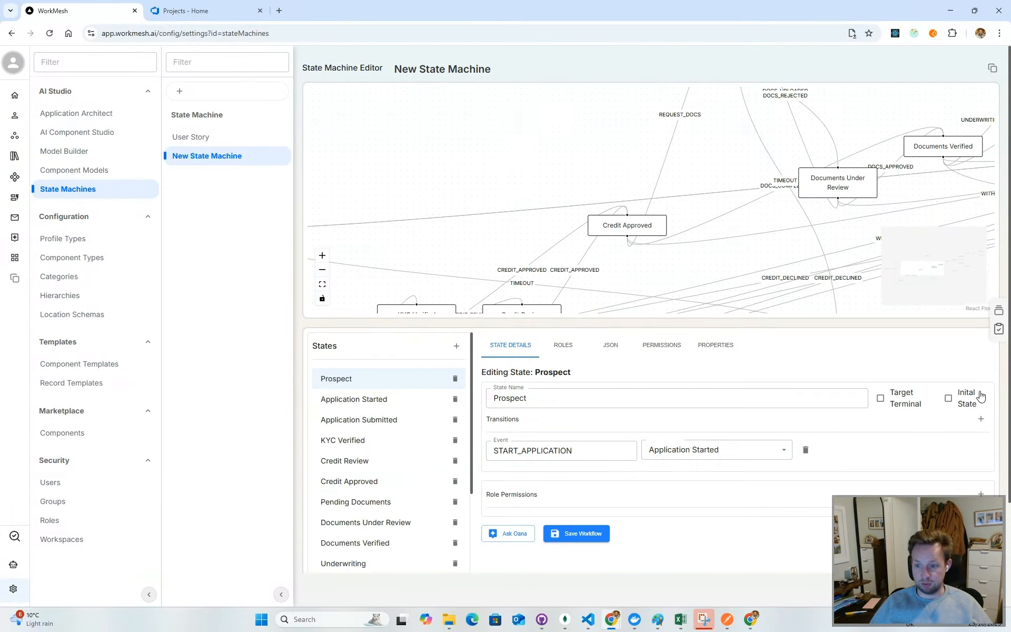
pyautogui.click(950, 401)
# Mark the Closed state as a target terminal state and save the workflow.
pyautogui.scroll(-4, 323, 429)
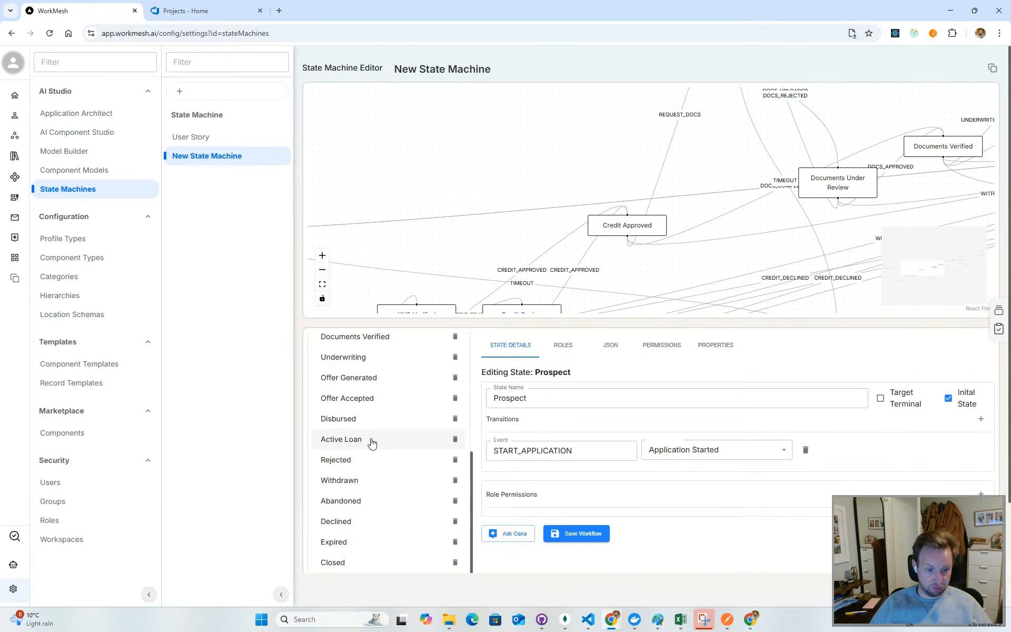
pyautogui.scroll(-2, 382, 532)
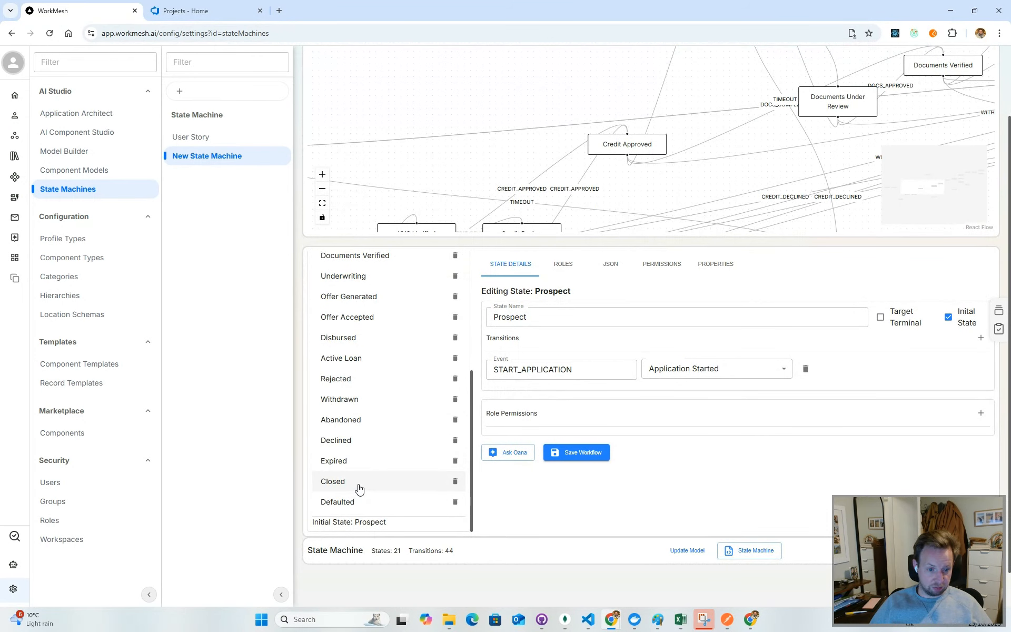
pyautogui.click(360, 488)
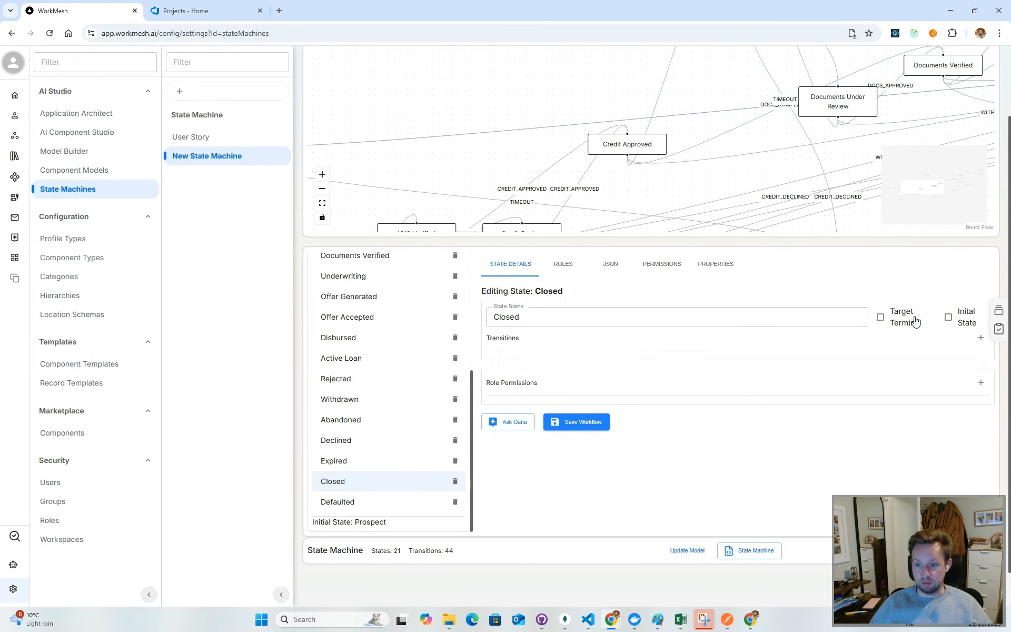
pyautogui.click(588, 428)
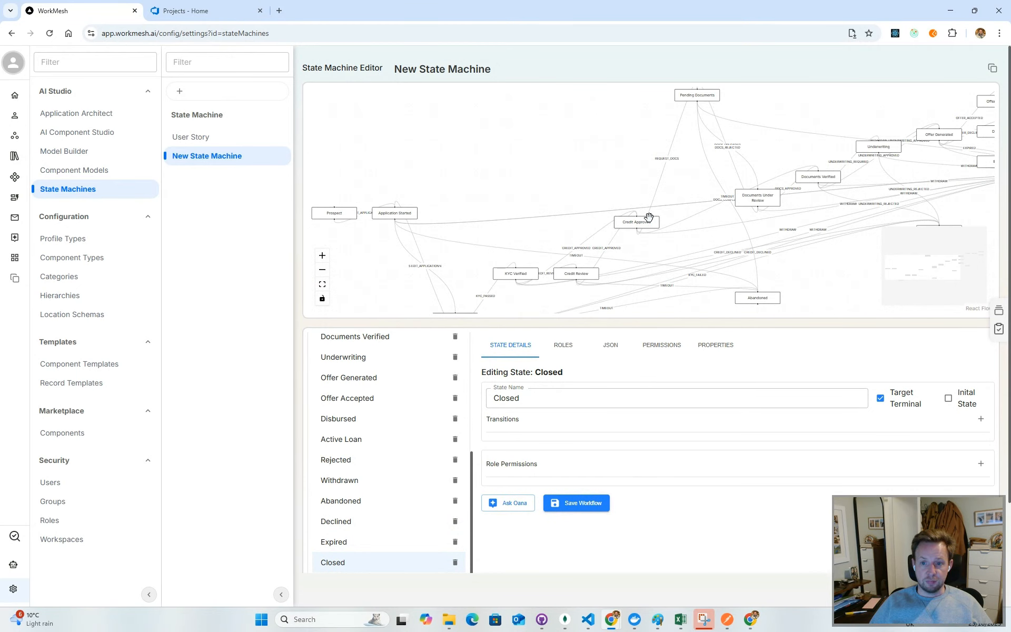
# Examine the overall layout of states and transitions across the loan workflow diagram.
pyautogui.moveTo(547, 169); pyautogui.dragTo(496, 145)
pyautogui.scroll(-1, 569, 168)
pyautogui.moveTo(741, 226); pyautogui.dragTo(718, 249)
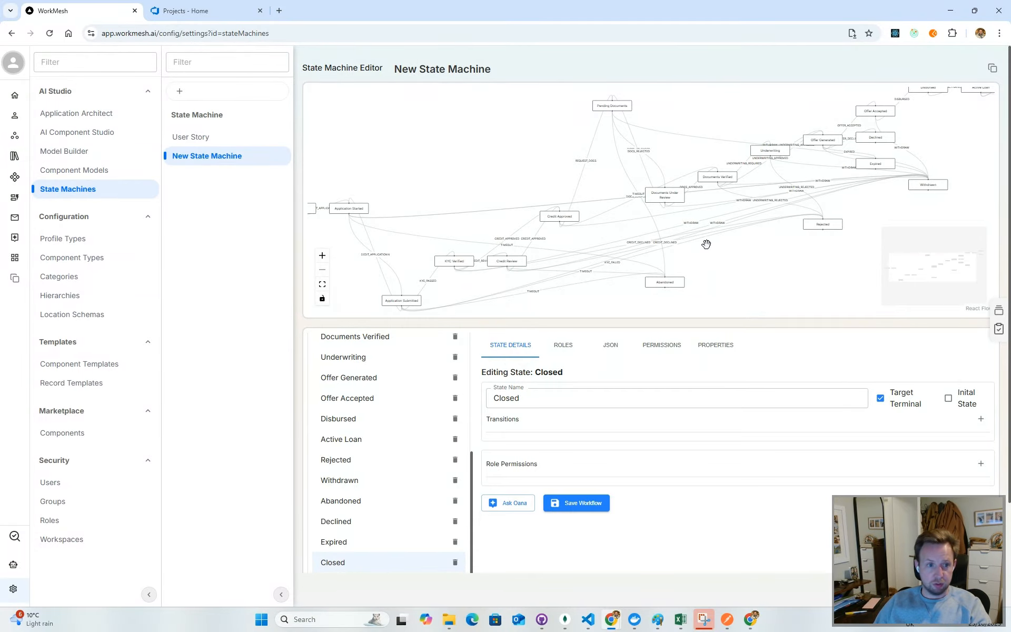
# Reload the application and reopen the State Machines list, repeating until its entries load.
pyautogui.click(49, 34)
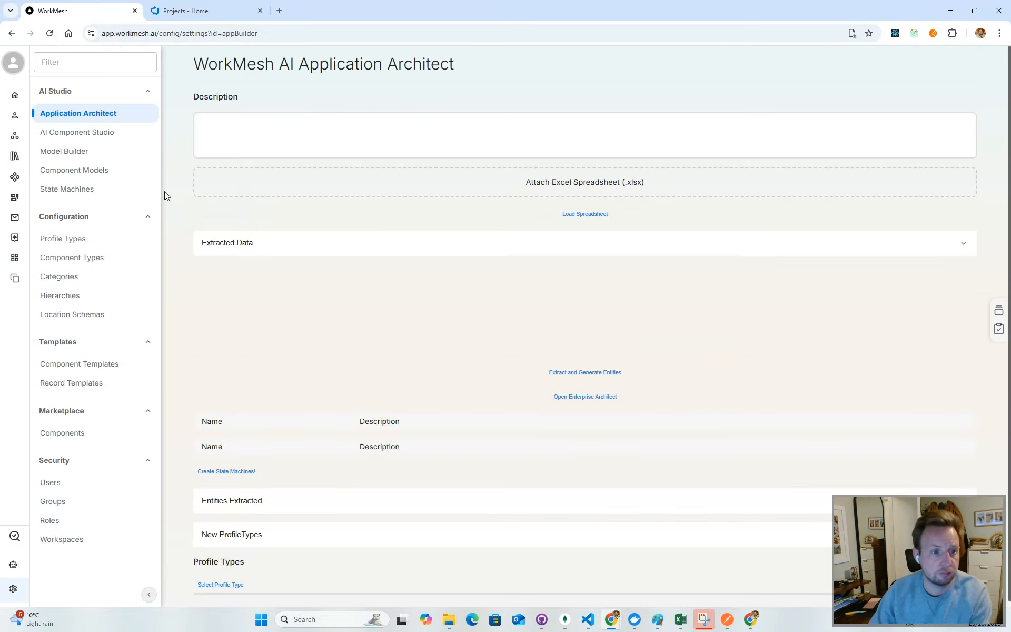
pyautogui.click(83, 192)
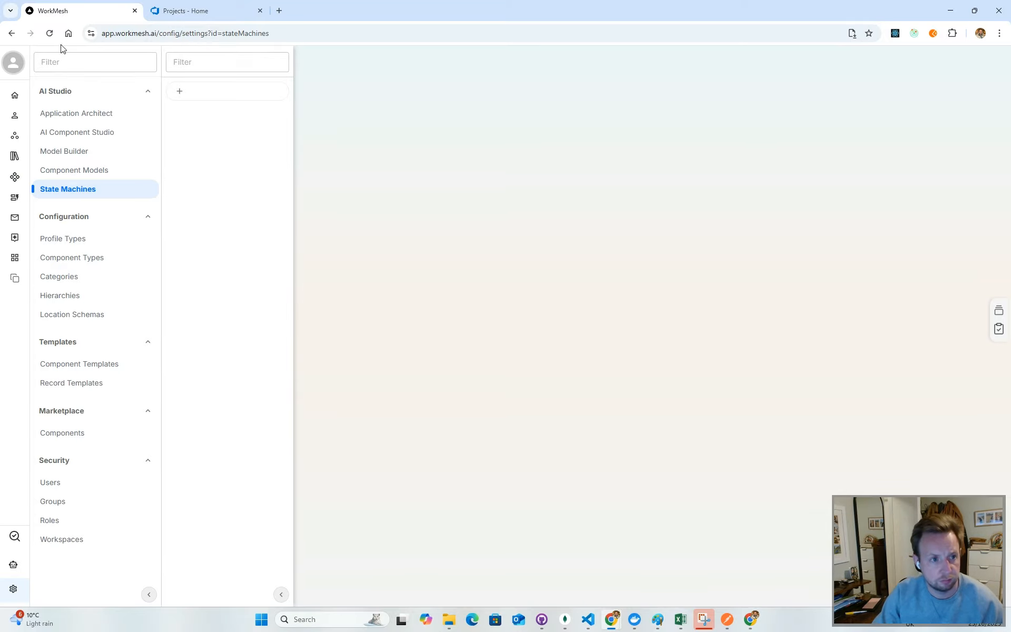
pyautogui.click(49, 33)
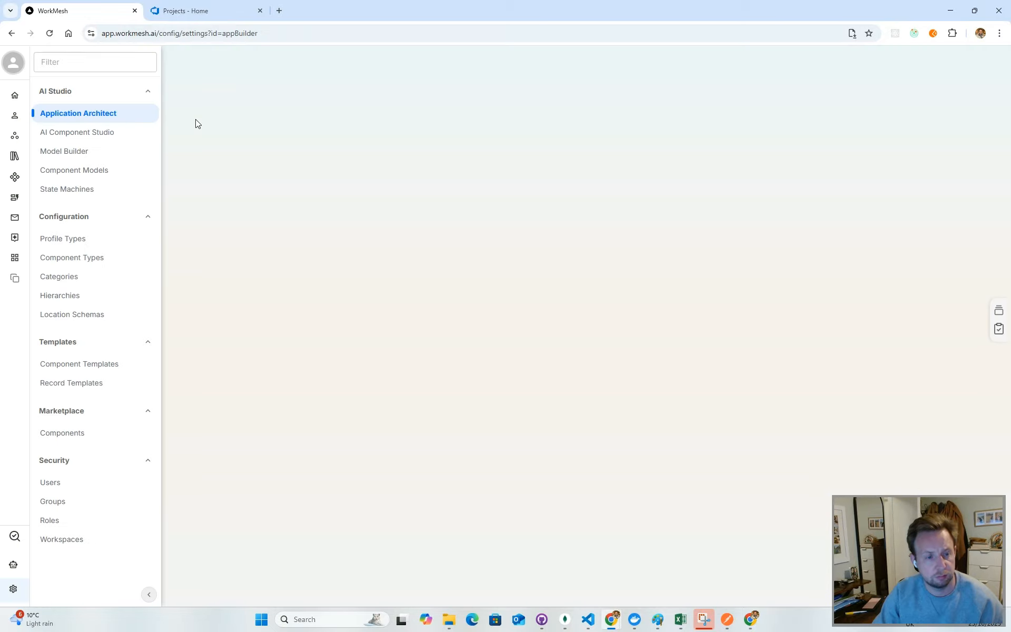
pyautogui.click(85, 191)
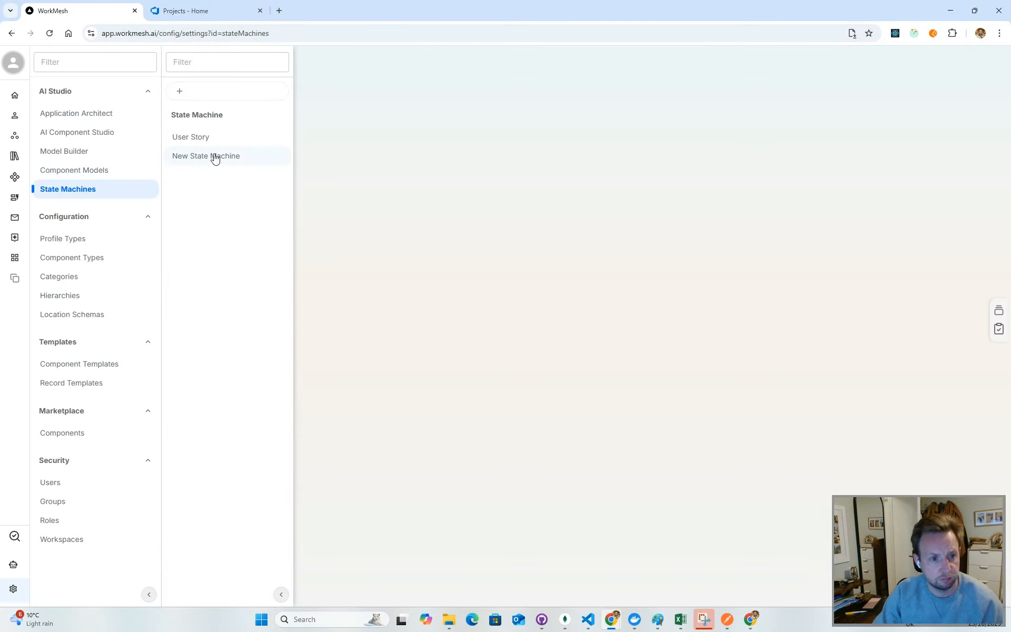
# Rename the state machine "New State Machine" as "Loan Status" and save its workflow.
pyautogui.click(214, 156)
pyautogui.click(443, 73)
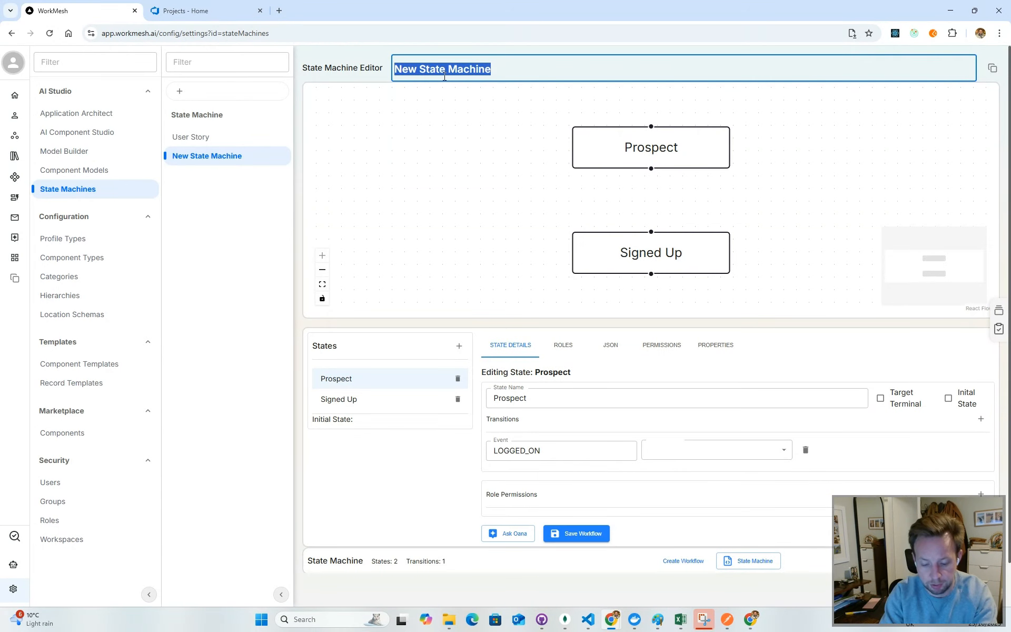
pyautogui.write('Loan Status')
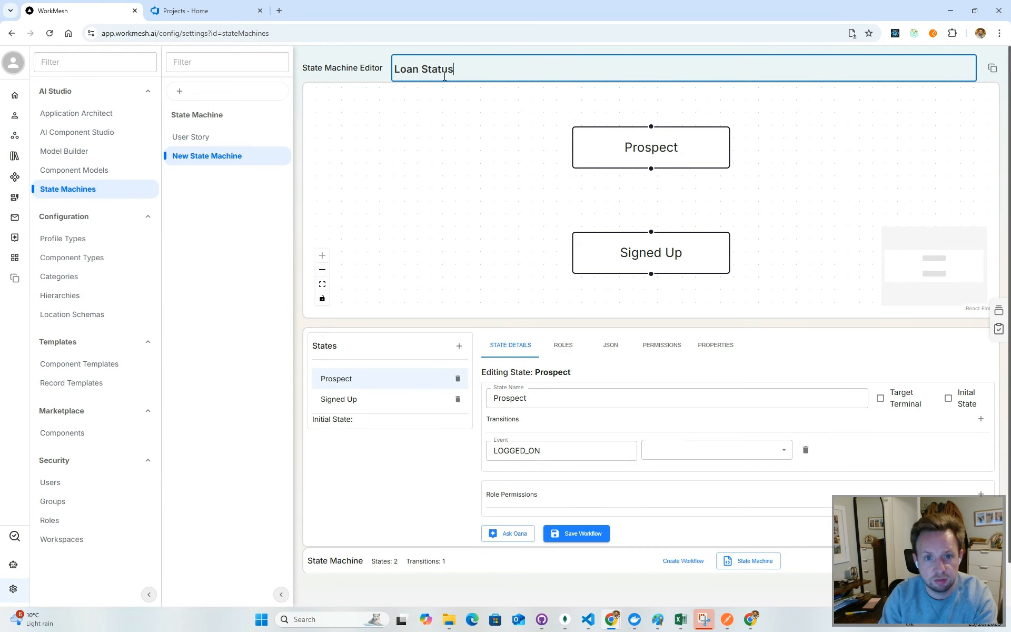
pyautogui.press('Return')
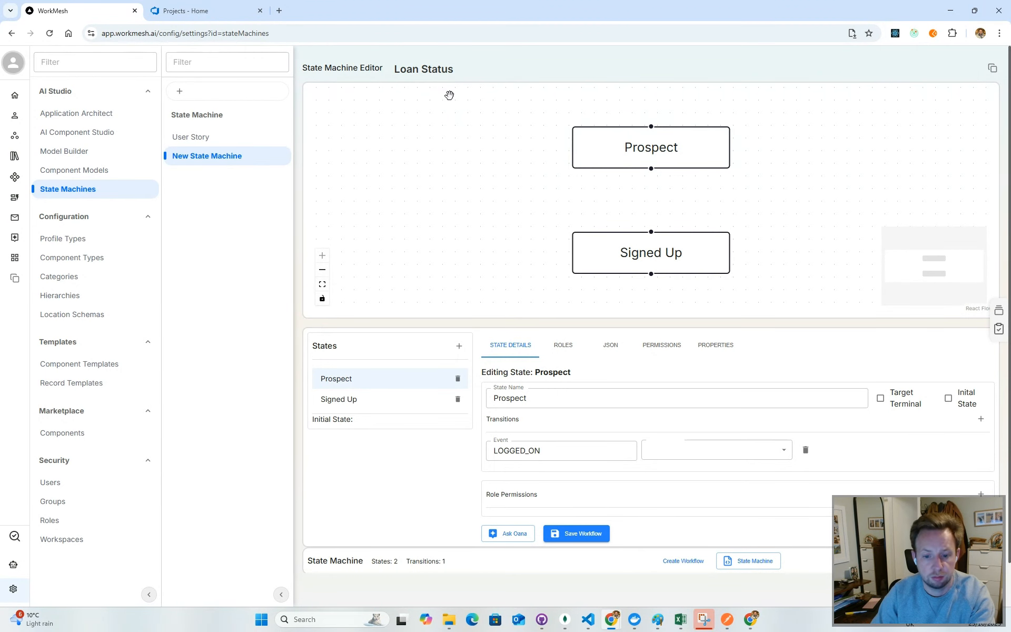
pyautogui.click(579, 535)
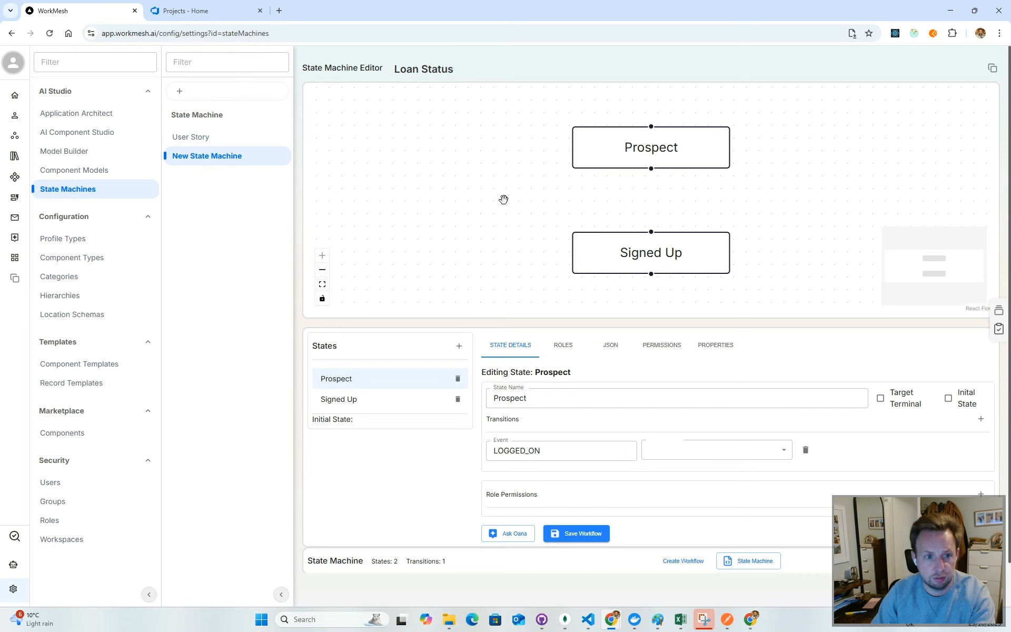
# Reload the application to recheck the State Machines list, and open the profile directory in a duplicate browser tab.
pyautogui.click(48, 33)
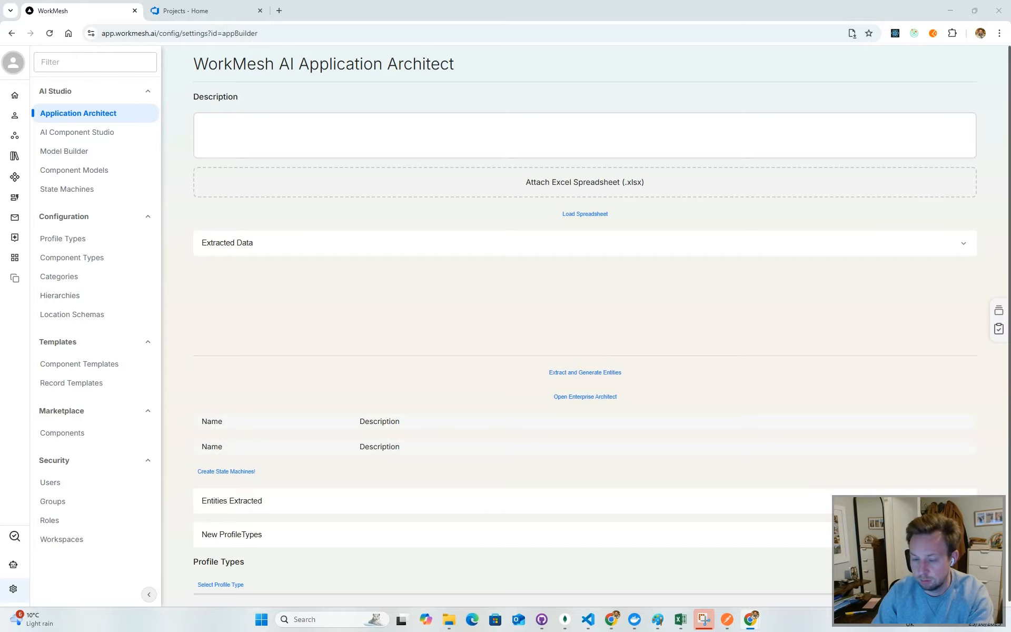
pyautogui.click(87, 193)
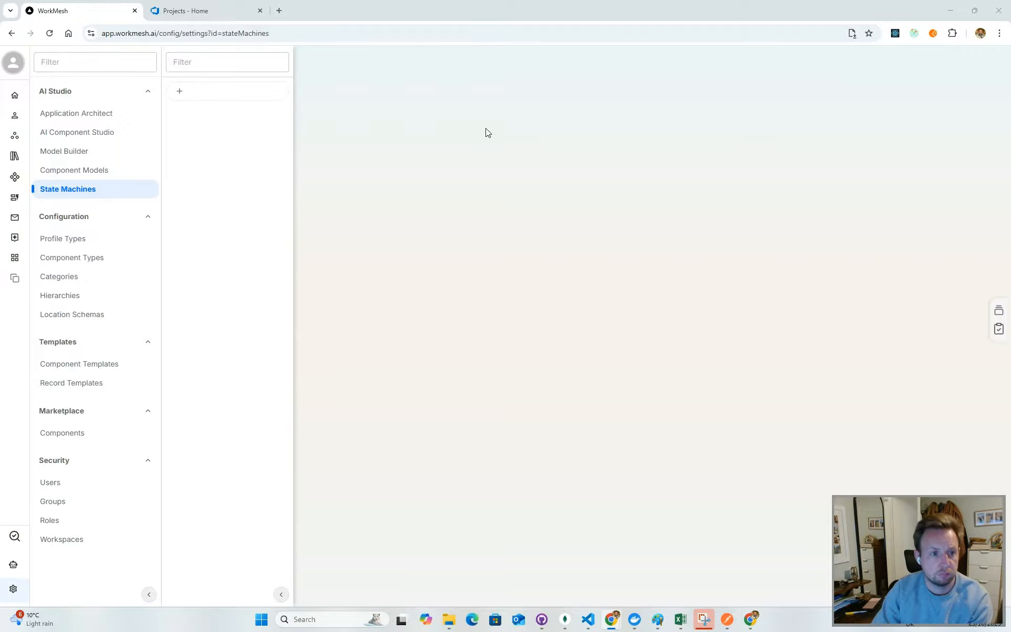
pyautogui.rightClick(99, 11)
pyautogui.click(152, 107)
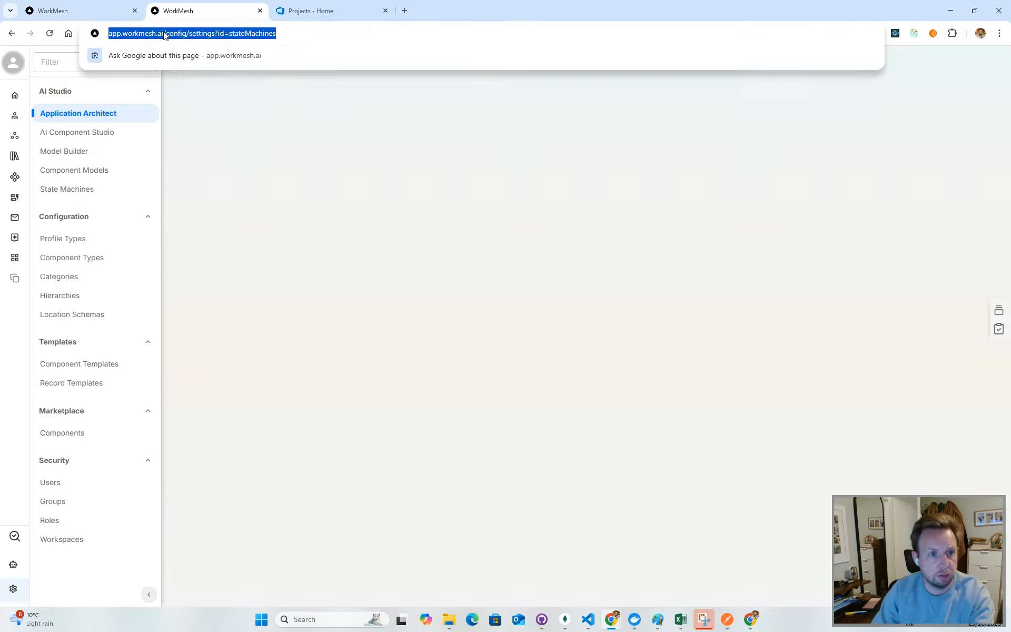
pyautogui.doubleClick(162, 33)
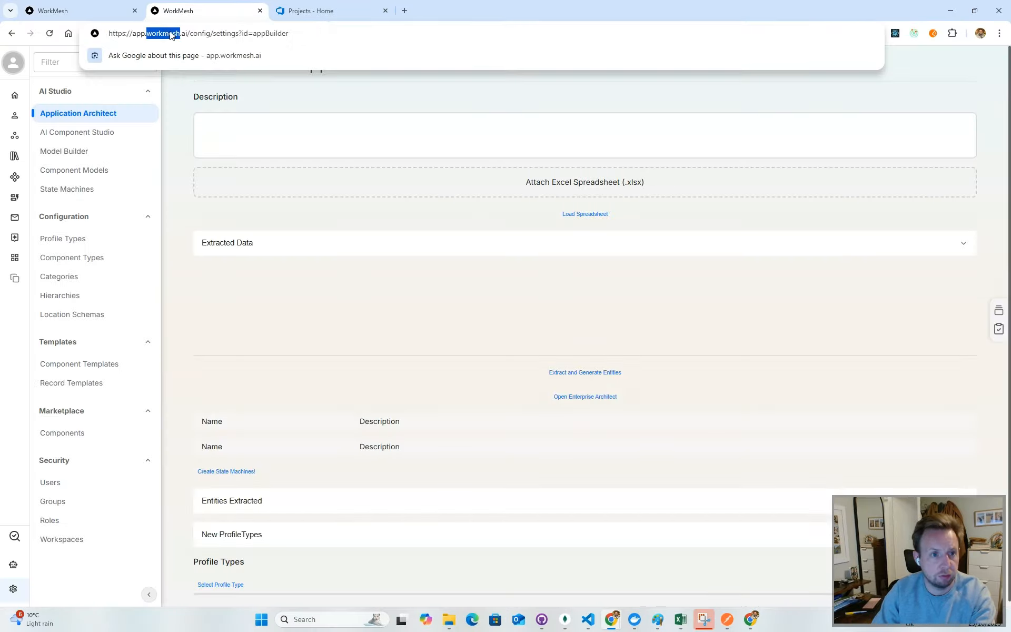
pyautogui.click(14, 156)
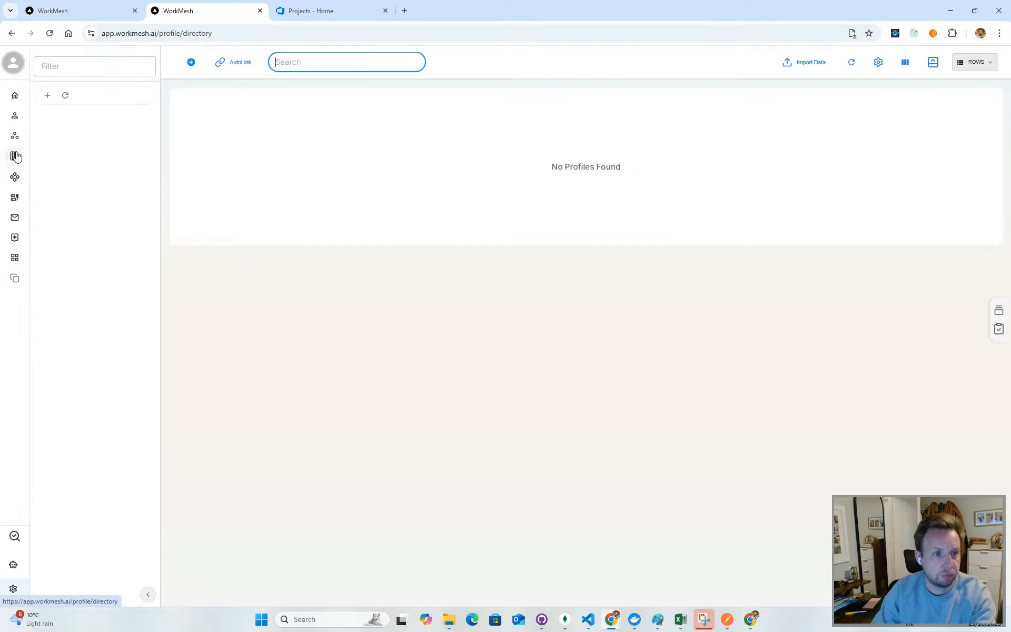
# Return to the original browser tab and reopen the State Machines list by way of Component Models.
pyautogui.click(117, 6)
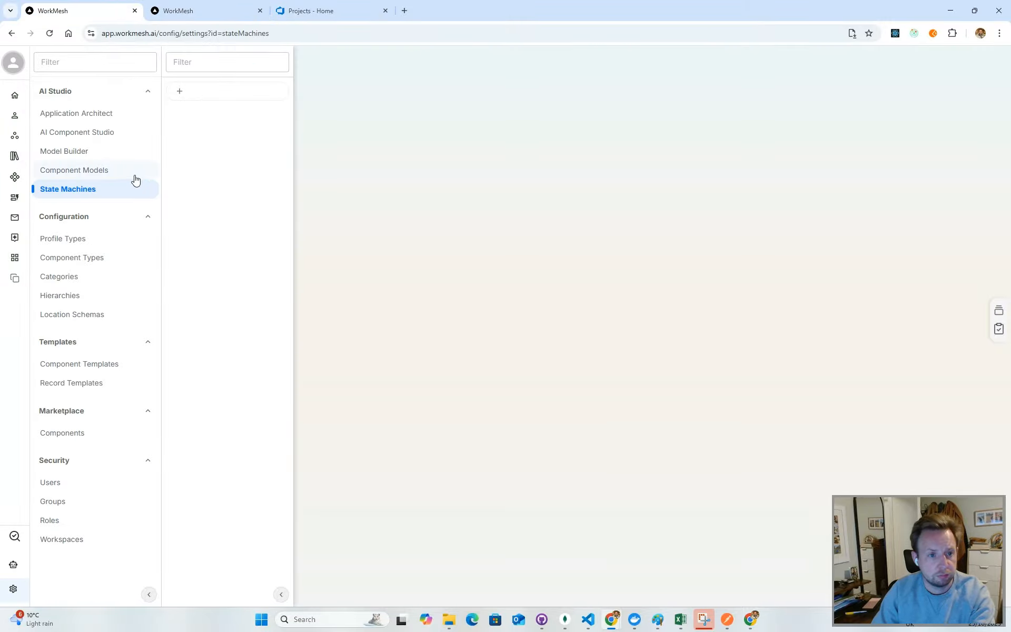
pyautogui.click(107, 172)
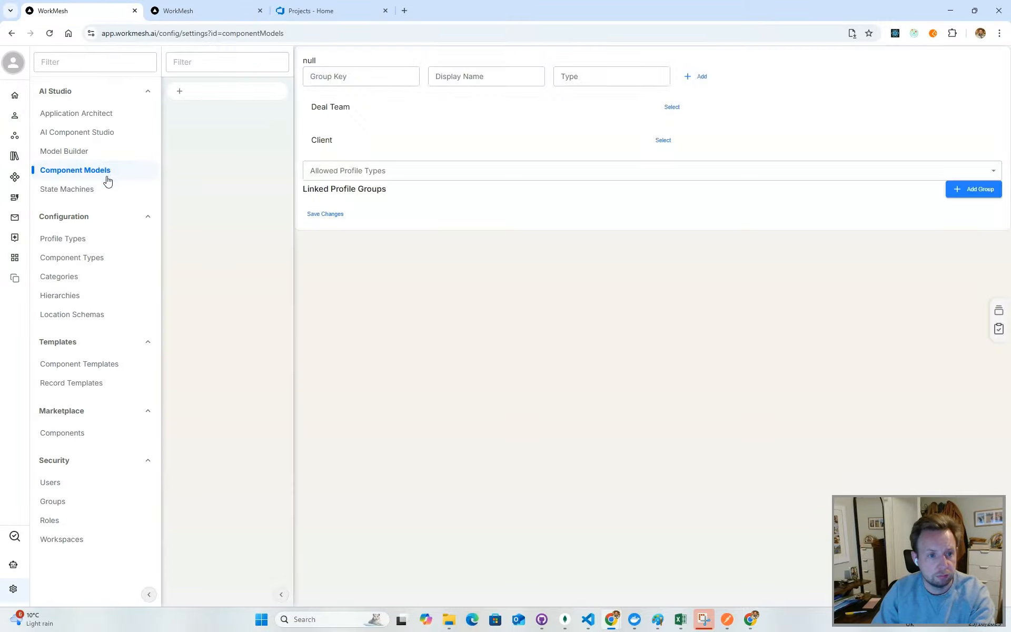
pyautogui.click(106, 186)
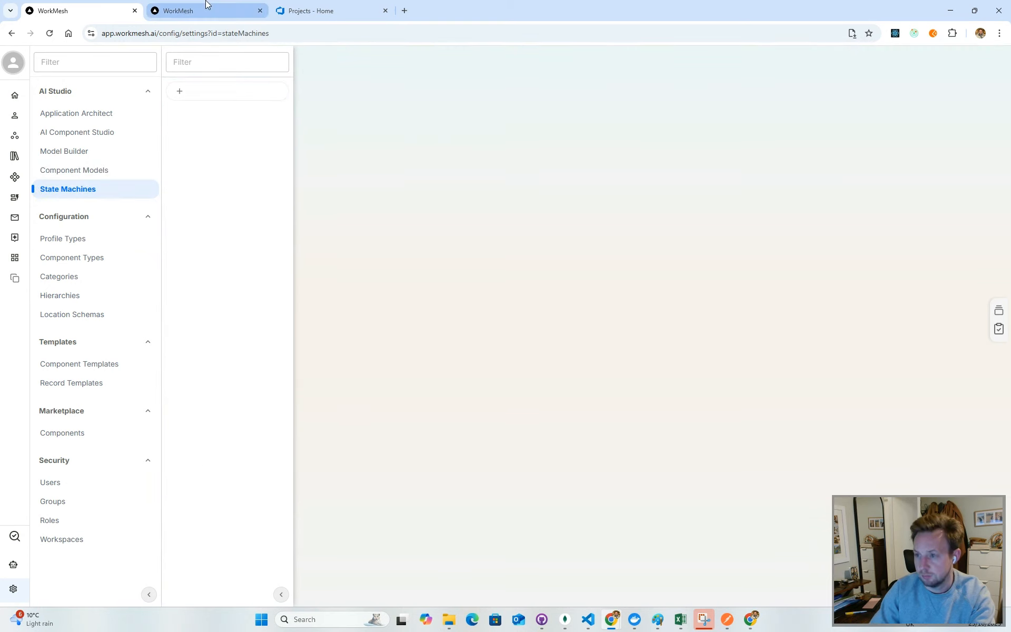
# Reload the profile directory in the duplicate tab and check whether the directory and the State Machines list load their data.
pyautogui.moveTo(206, 5)
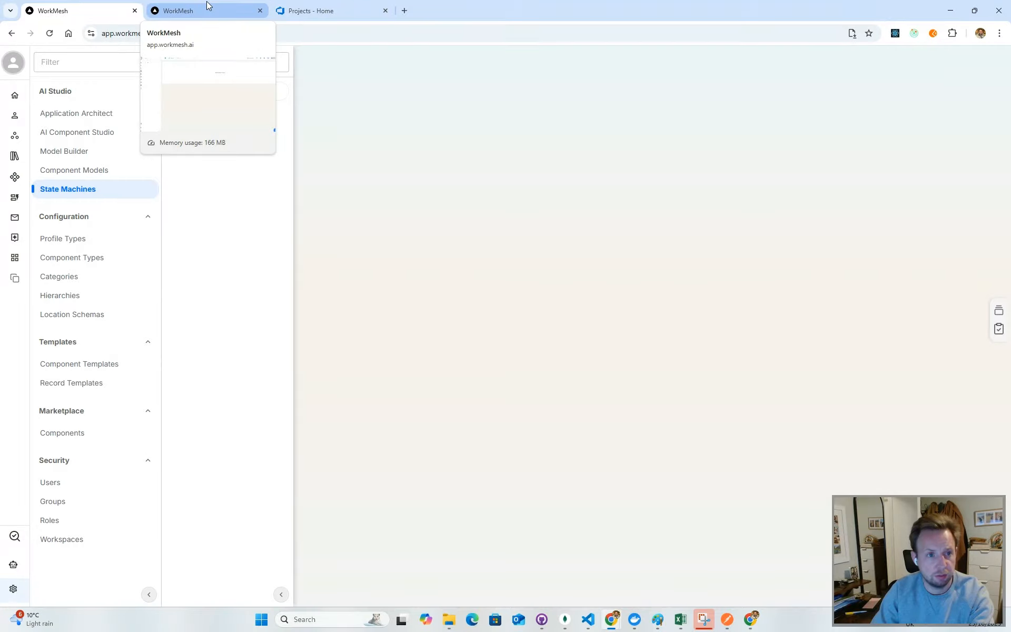
pyautogui.click(206, 7)
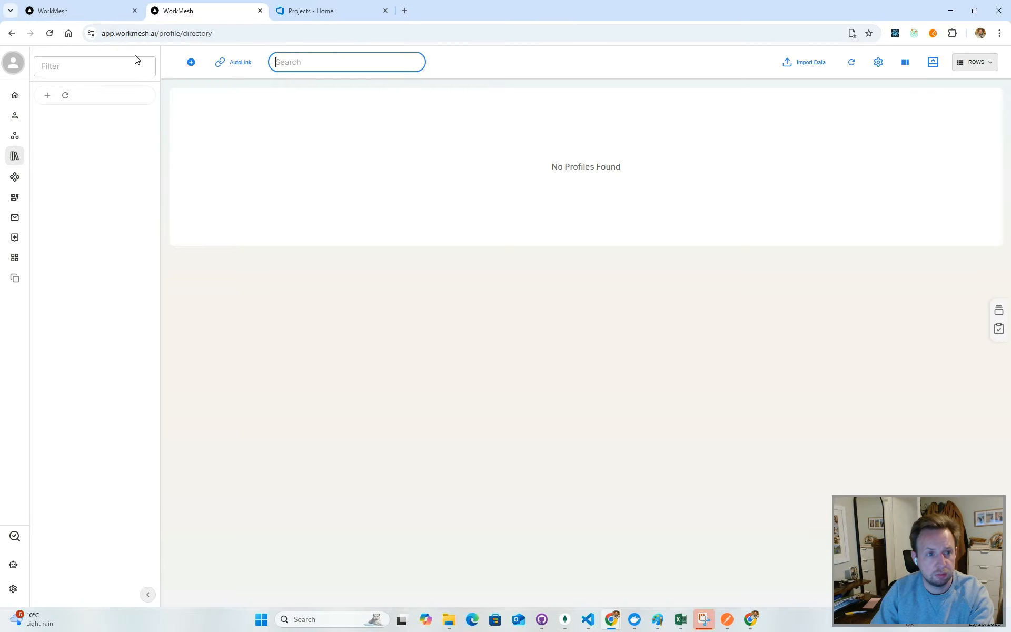
pyautogui.click(49, 33)
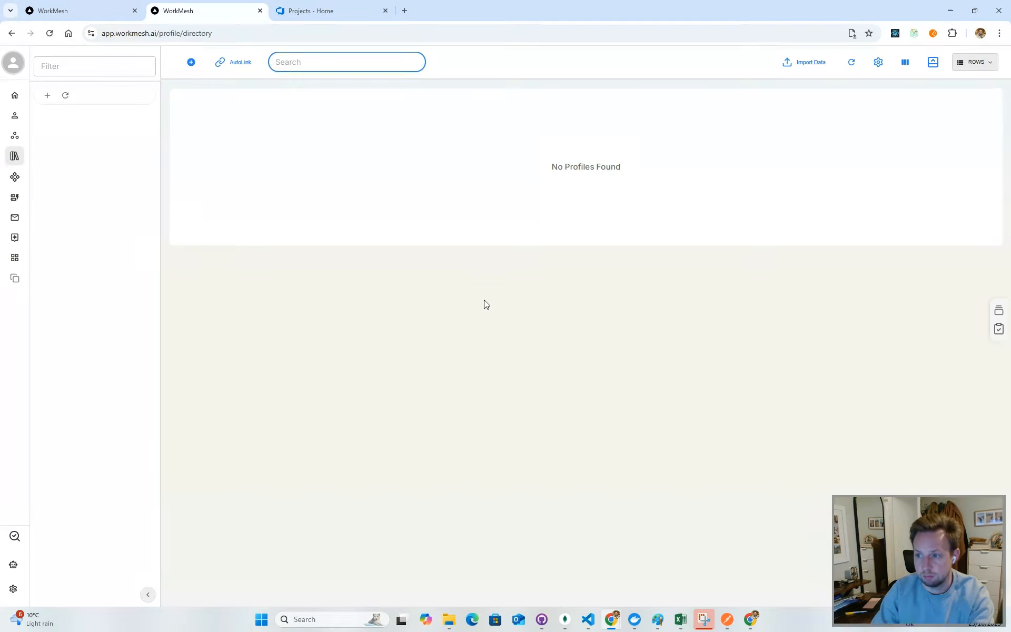
pyautogui.click(486, 304)
pyautogui.hotkey('alt', 'Tab')
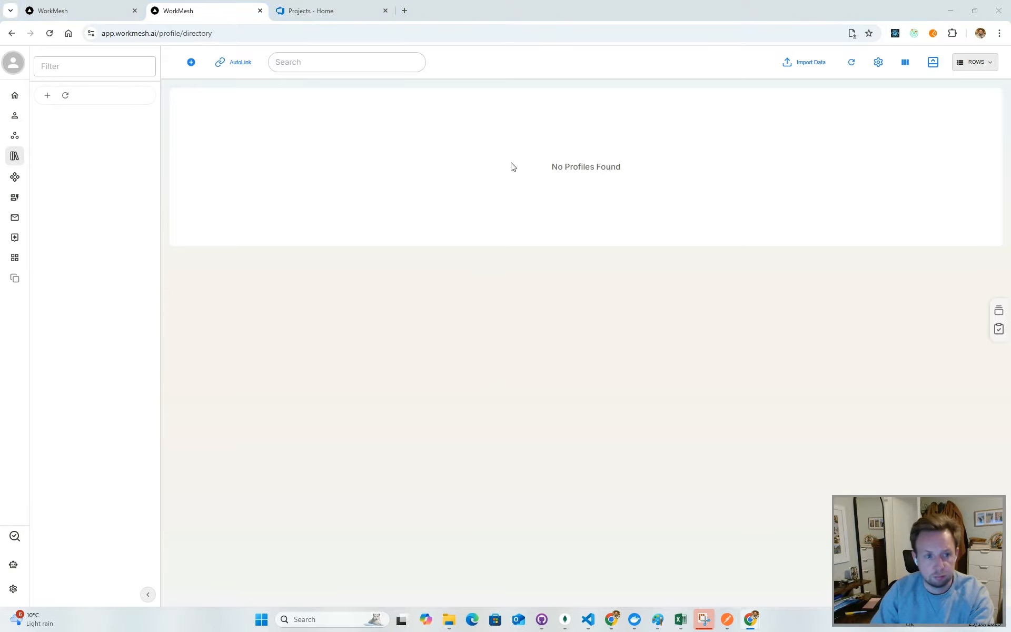
pyautogui.click(121, 10)
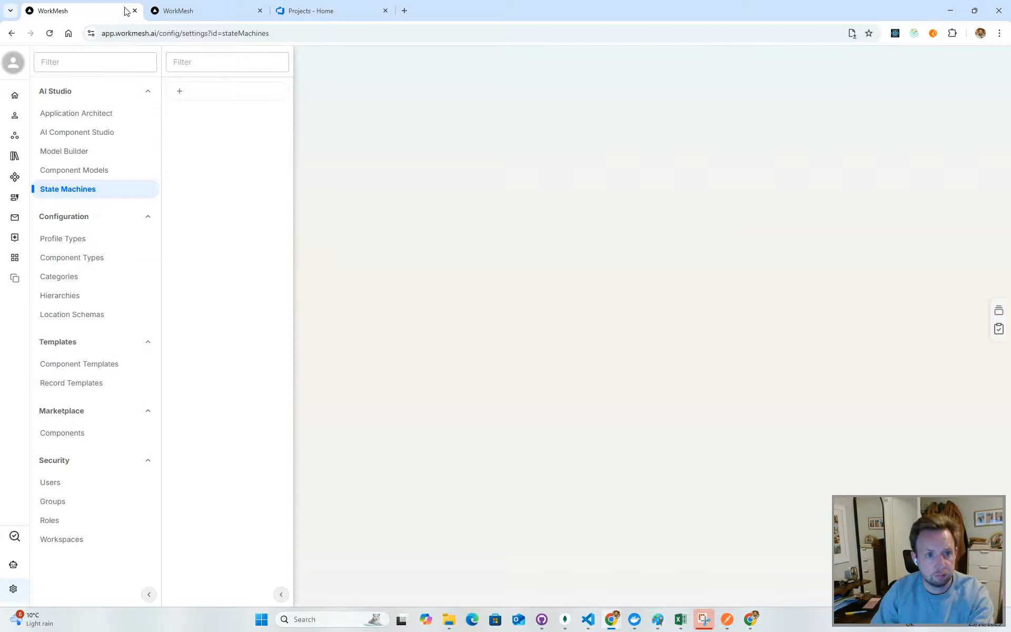
pyautogui.click(204, 4)
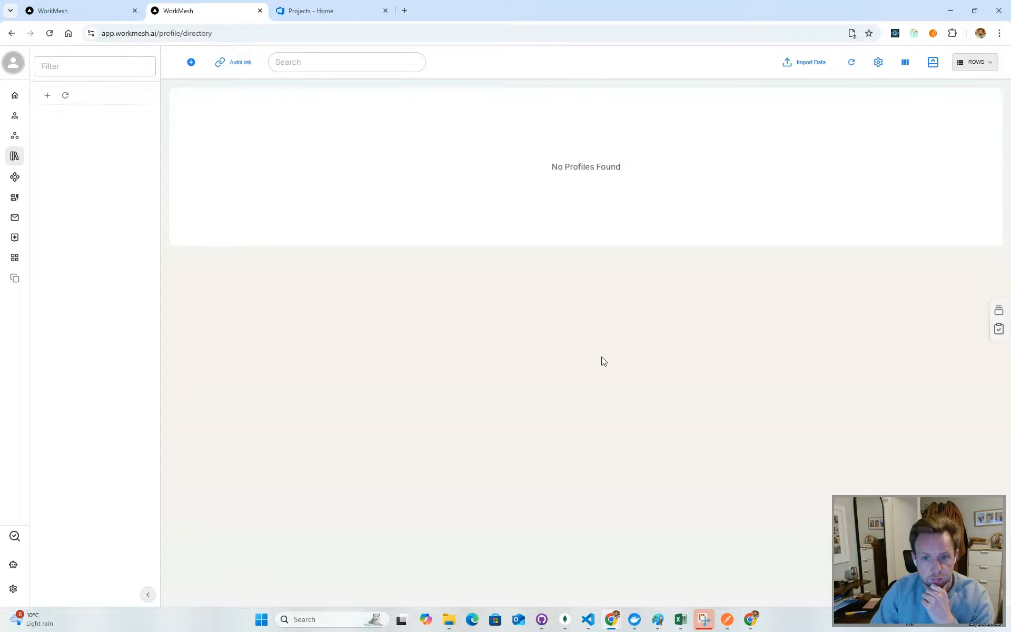
pyautogui.click(106, 4)
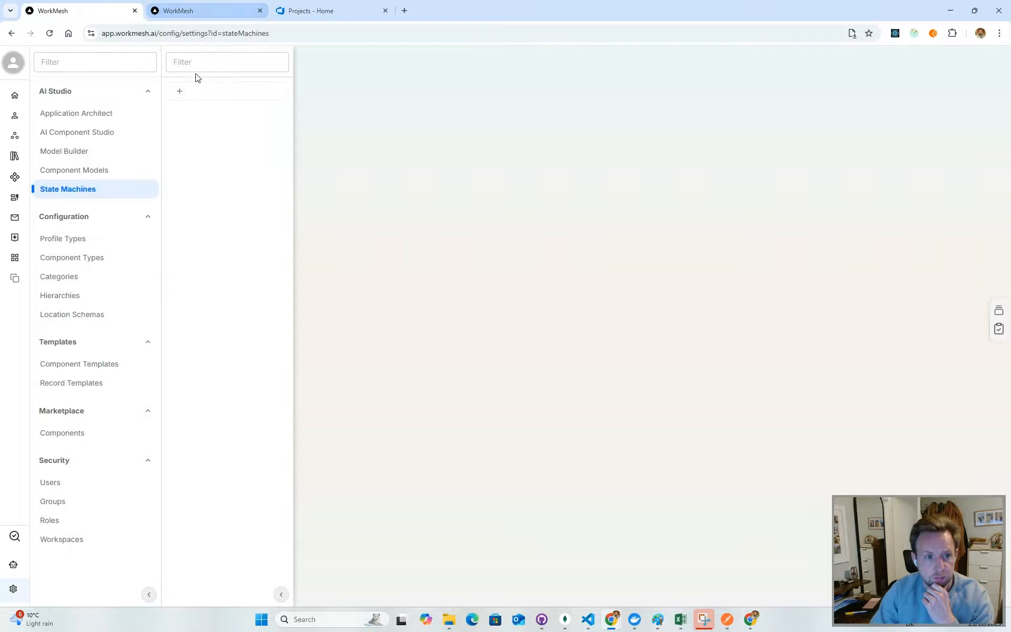
# Reload the application to open the Loan Status state machine, and reload the profile directory in the duplicate browser tab with Loans listed.
pyautogui.click(50, 33)
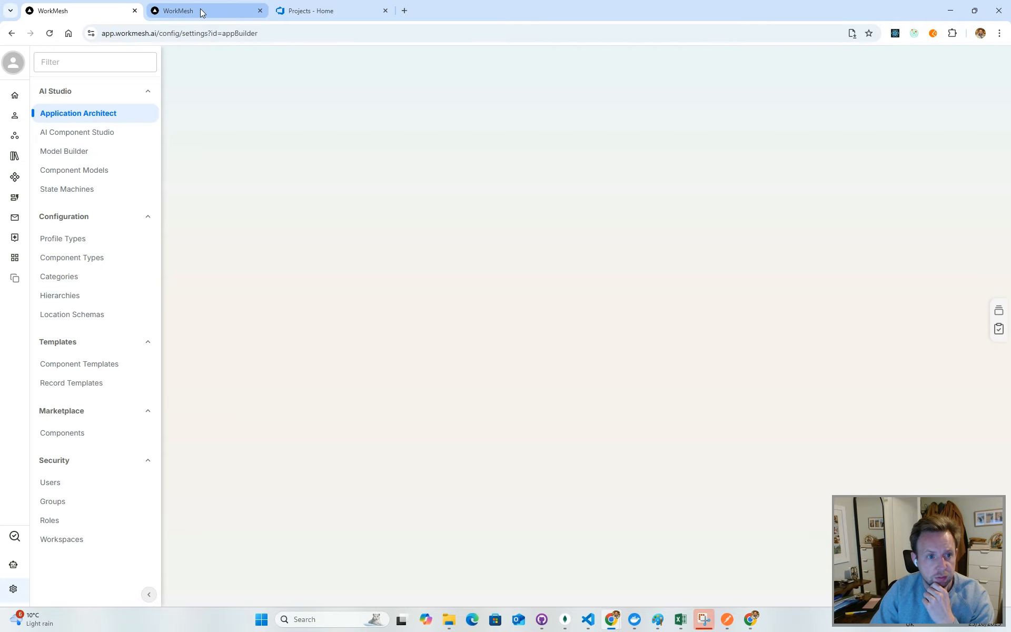
pyautogui.click(80, 189)
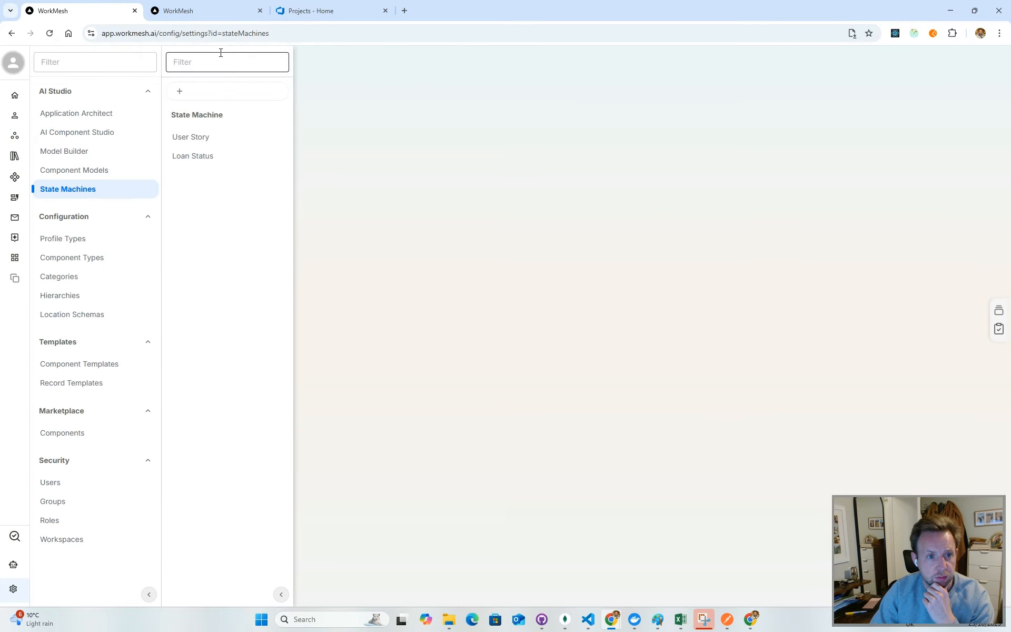
pyautogui.click(203, 157)
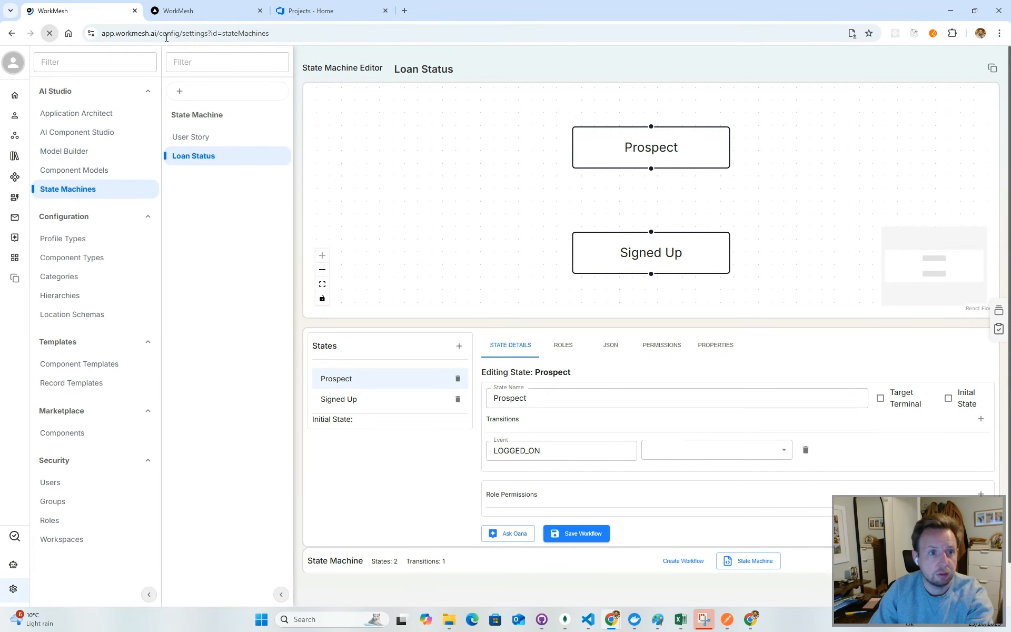
pyautogui.click(201, 9)
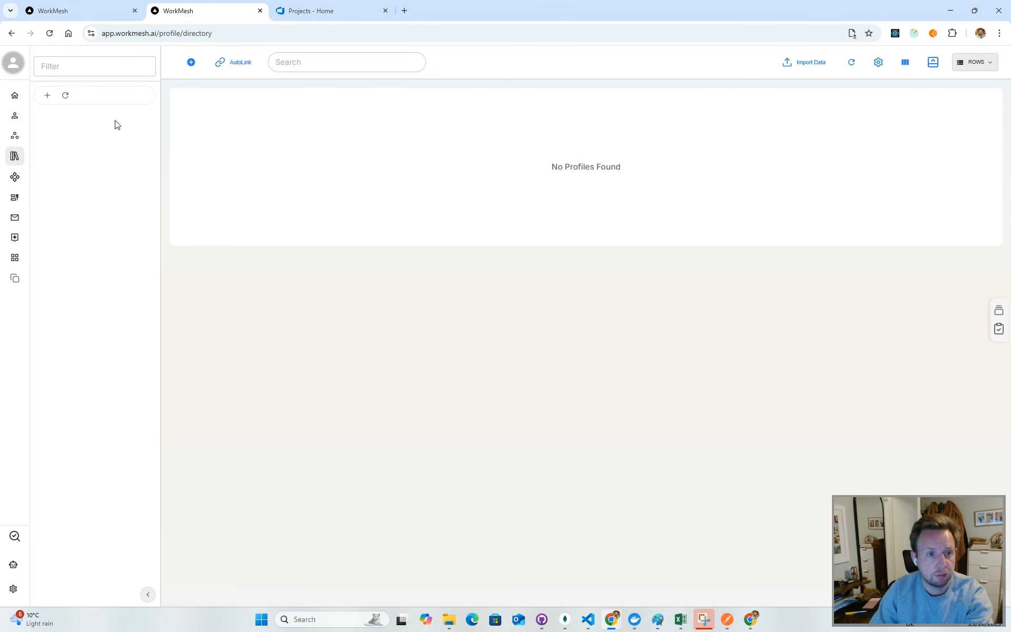
pyautogui.click(43, 27)
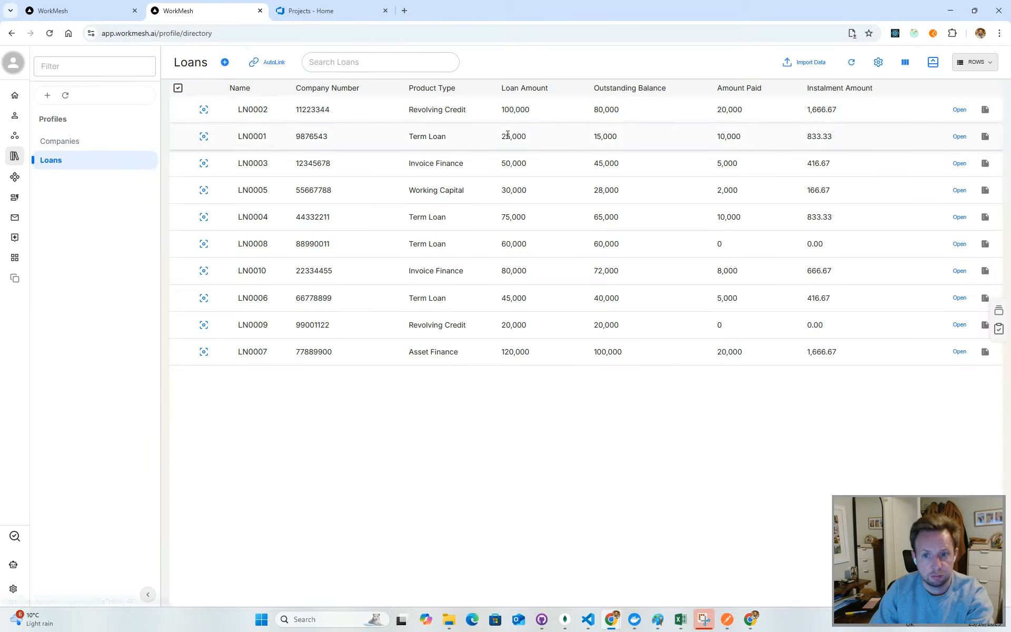
# Set Loan Status (v1) as both the allowed and the default state machine in the Loans profile type settings.
pyautogui.rightClick(861, 119)
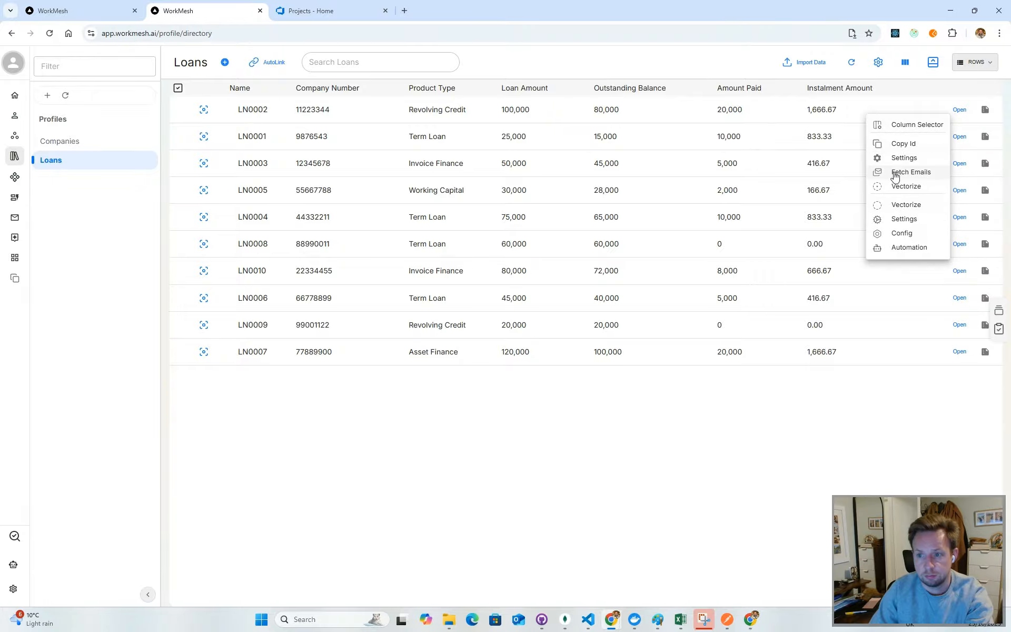
pyautogui.click(904, 219)
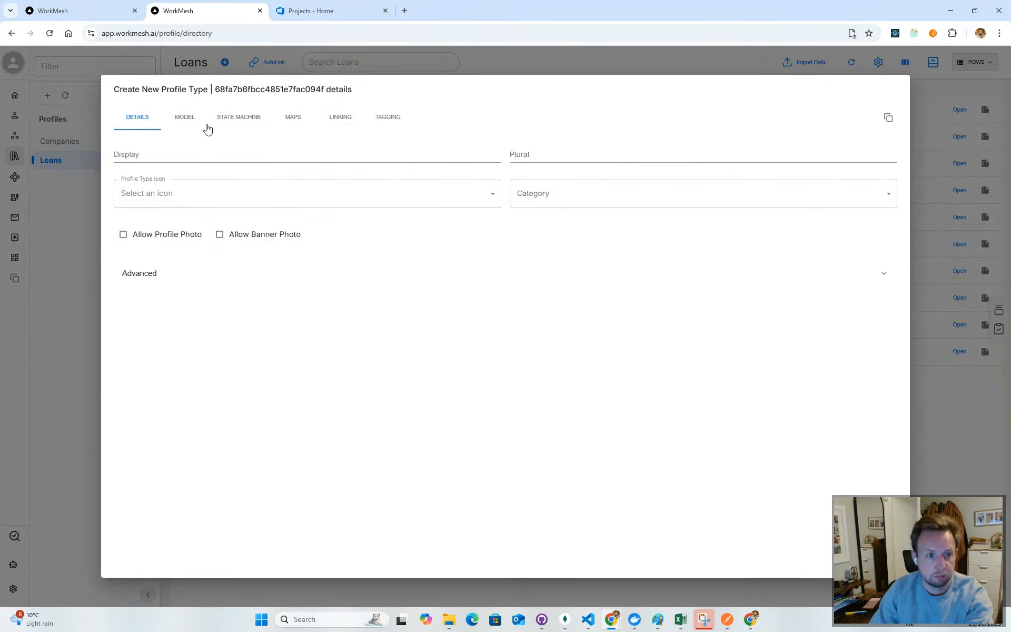
pyautogui.click(242, 117)
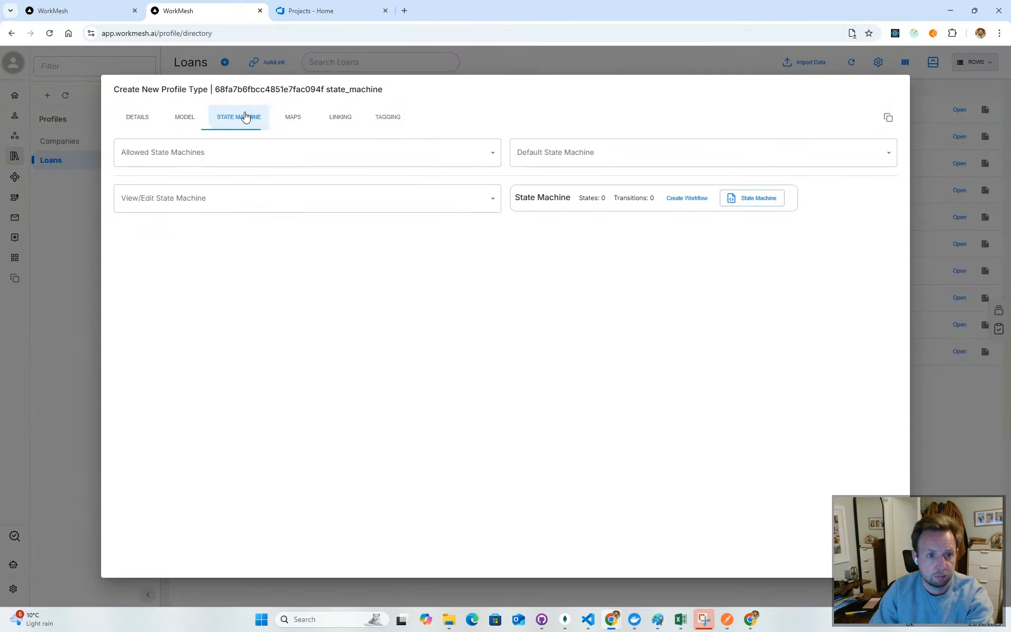
pyautogui.click(393, 166)
pyautogui.click(239, 209)
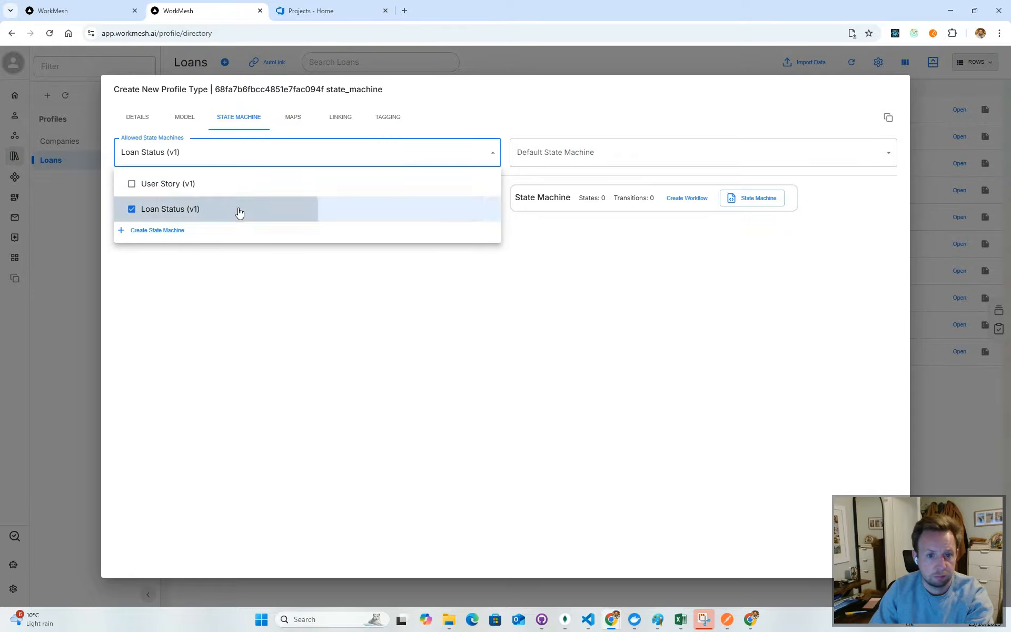
pyautogui.click(551, 154)
pyautogui.click(551, 181)
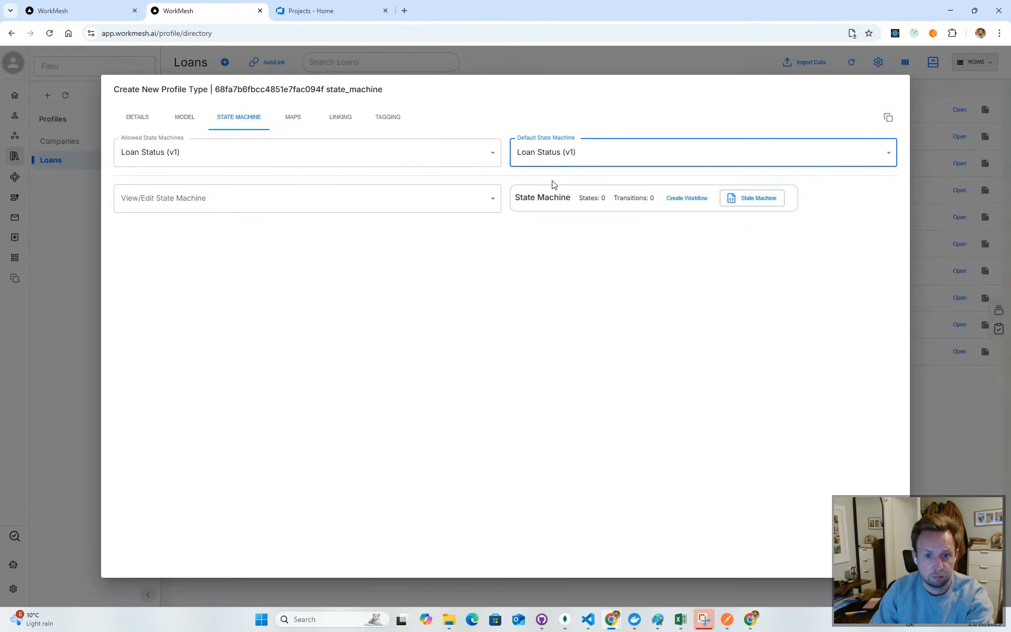
# Show the Loan Status (v1) state machine inside the profile type settings, examine its states and transitions, and close the settings without saving.
pyautogui.click(453, 196)
pyautogui.click(327, 224)
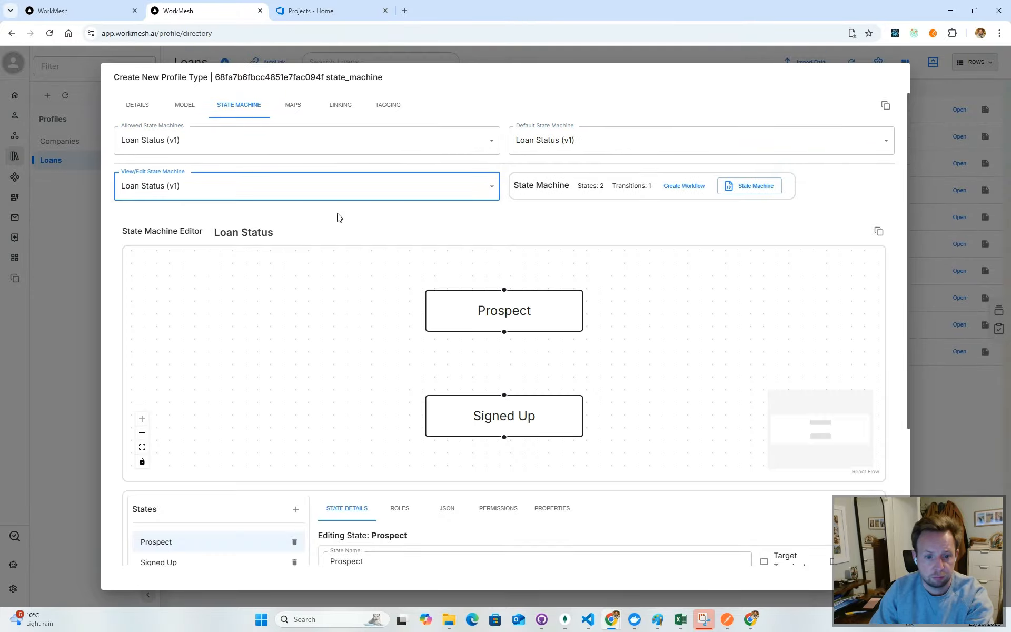
pyautogui.scroll(-4, 343, 218)
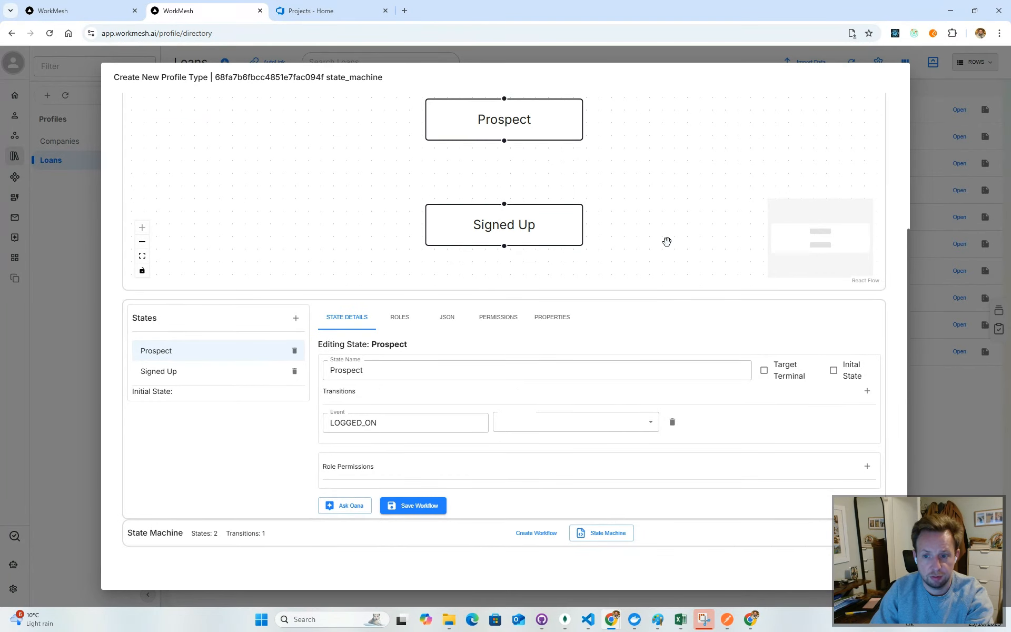
pyautogui.moveTo(909, 255); pyautogui.dragTo(915, 141)
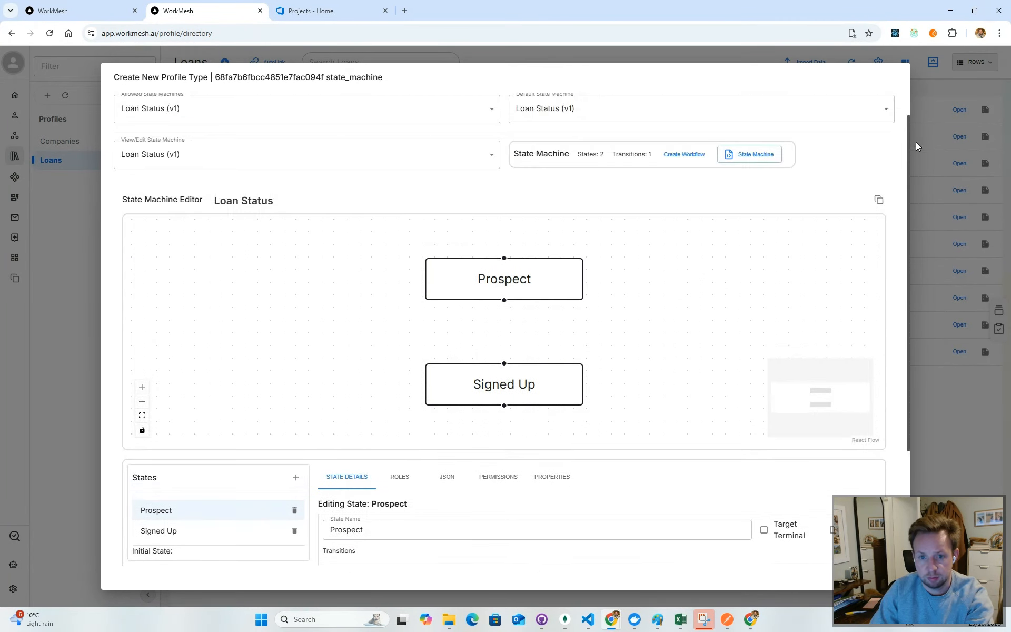
pyautogui.click(90, 199)
# Open the Loan Status state machine in the original browser tab and generate its workflow with the prompt "generate Loan status for a fintech".
pyautogui.click(121, 10)
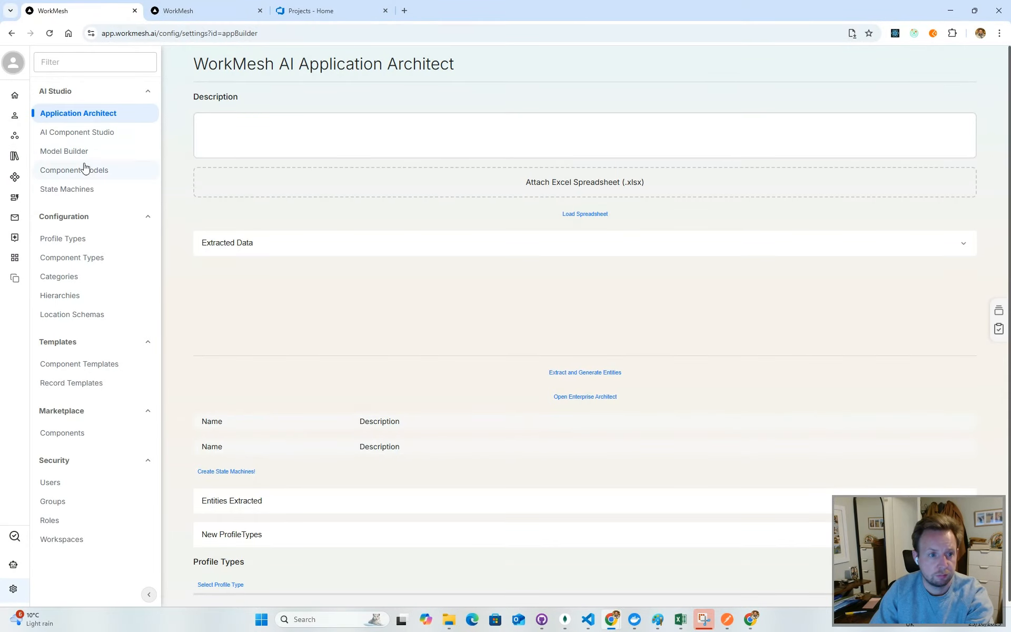
pyautogui.click(92, 187)
pyautogui.click(209, 158)
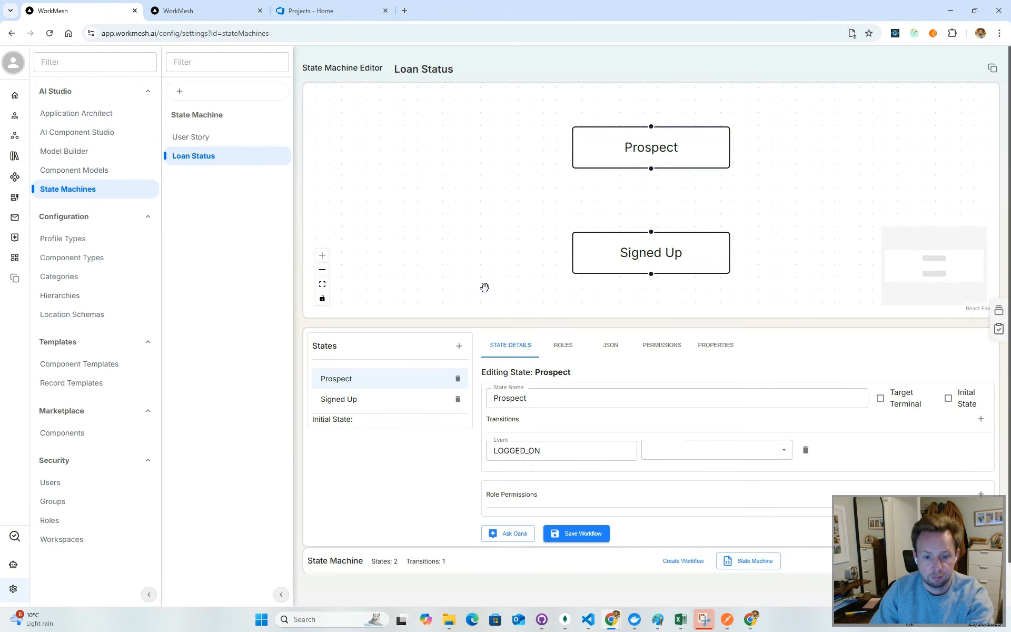
pyautogui.click(692, 563)
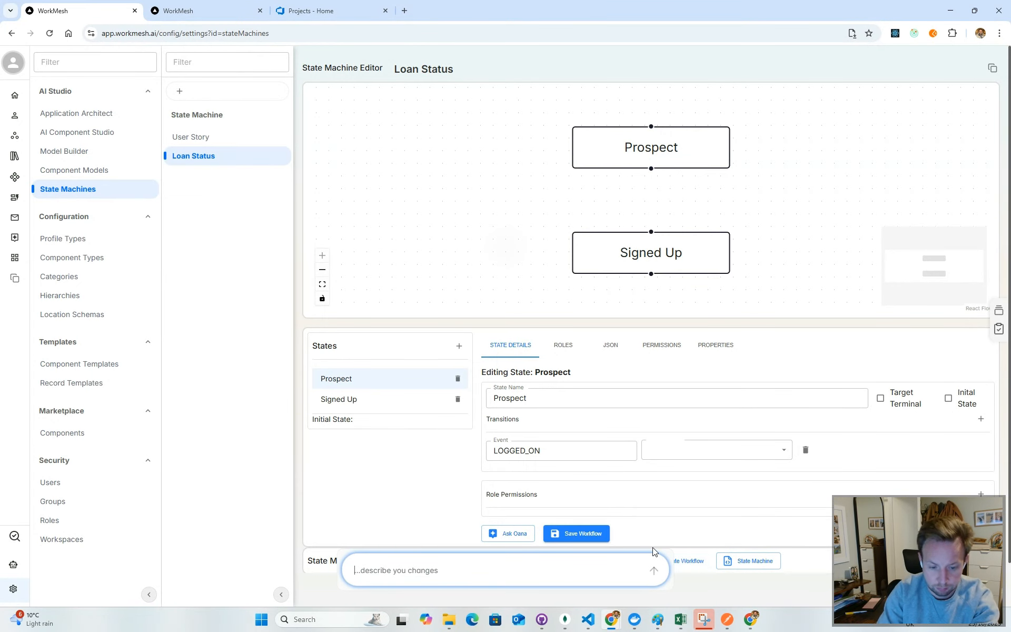
pyautogui.write('gern')
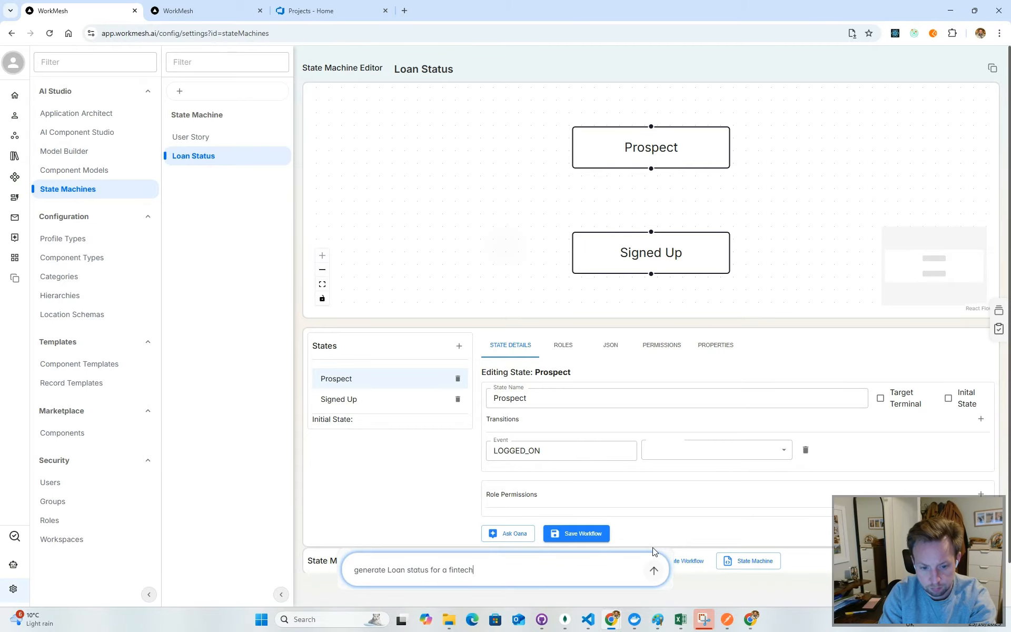
pyautogui.press('Return')
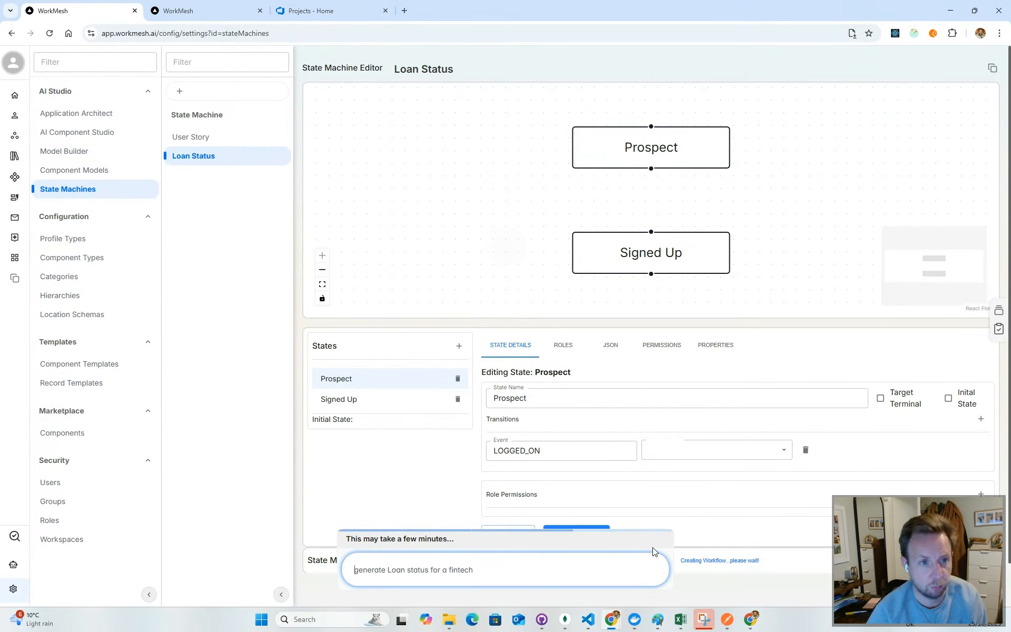
# In the duplicate tab, set User Story (v1) as the allowed and default state machine of the Loans profile type and save the settings.
pyautogui.click(208, 7)
pyautogui.moveTo(730, 91)
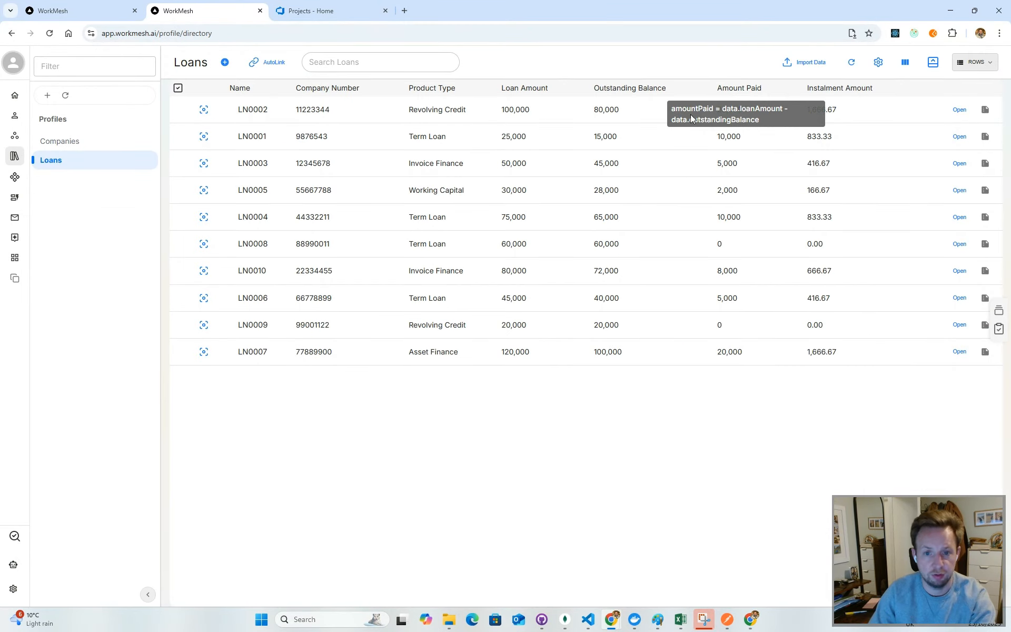
pyautogui.rightClick(873, 112)
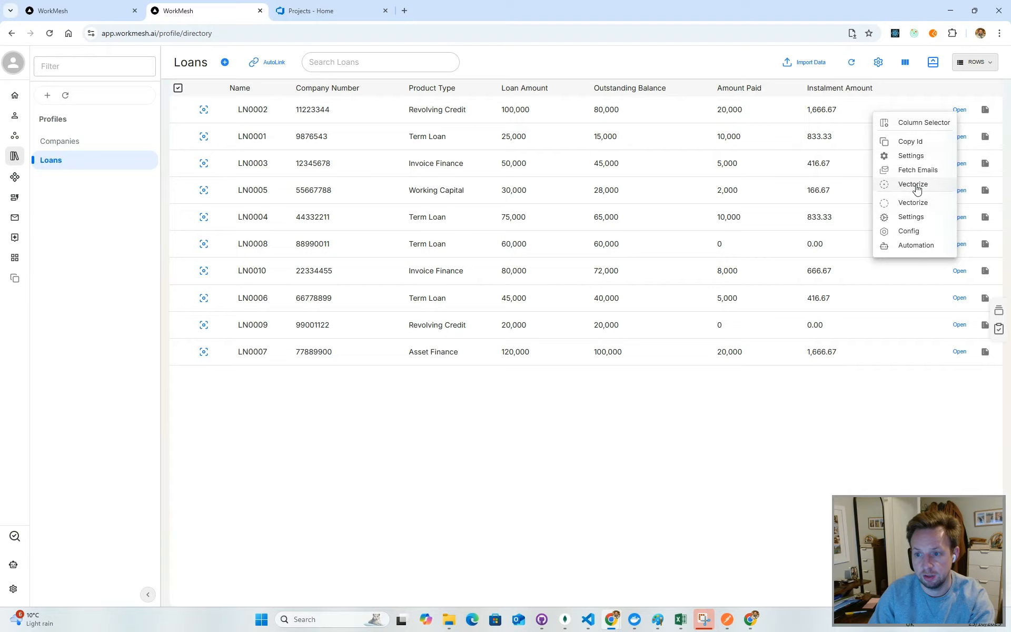
pyautogui.click(913, 220)
pyautogui.click(247, 125)
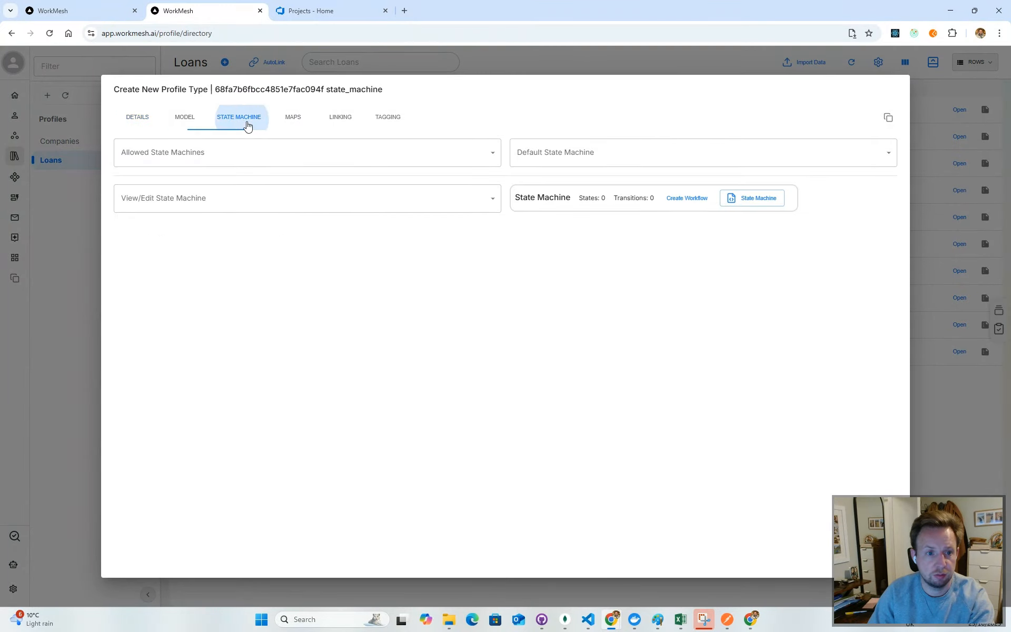
pyautogui.click(227, 150)
pyautogui.click(174, 190)
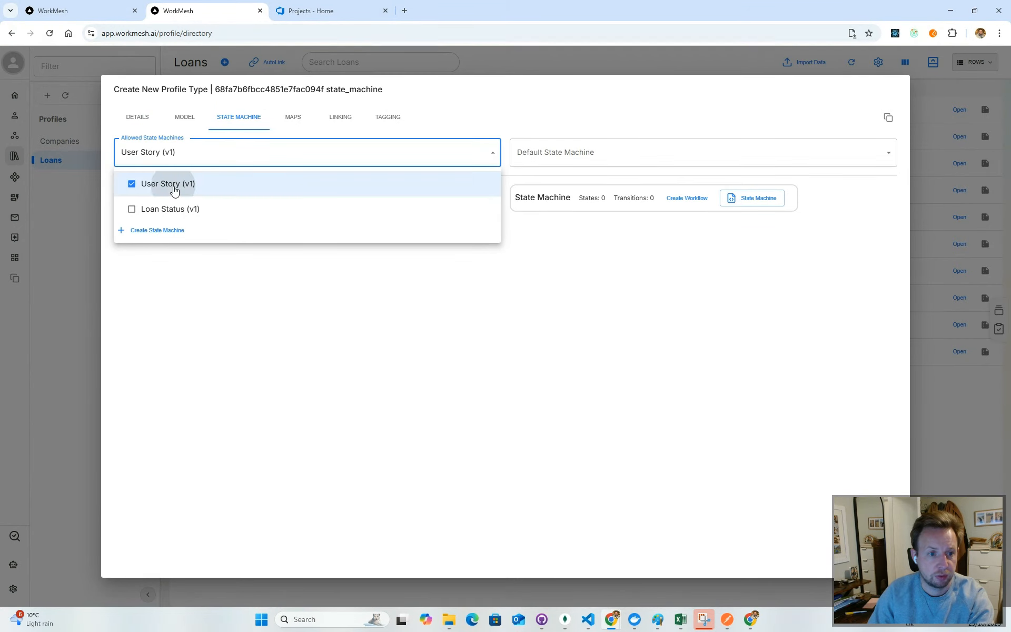
pyautogui.click(563, 163)
pyautogui.click(566, 163)
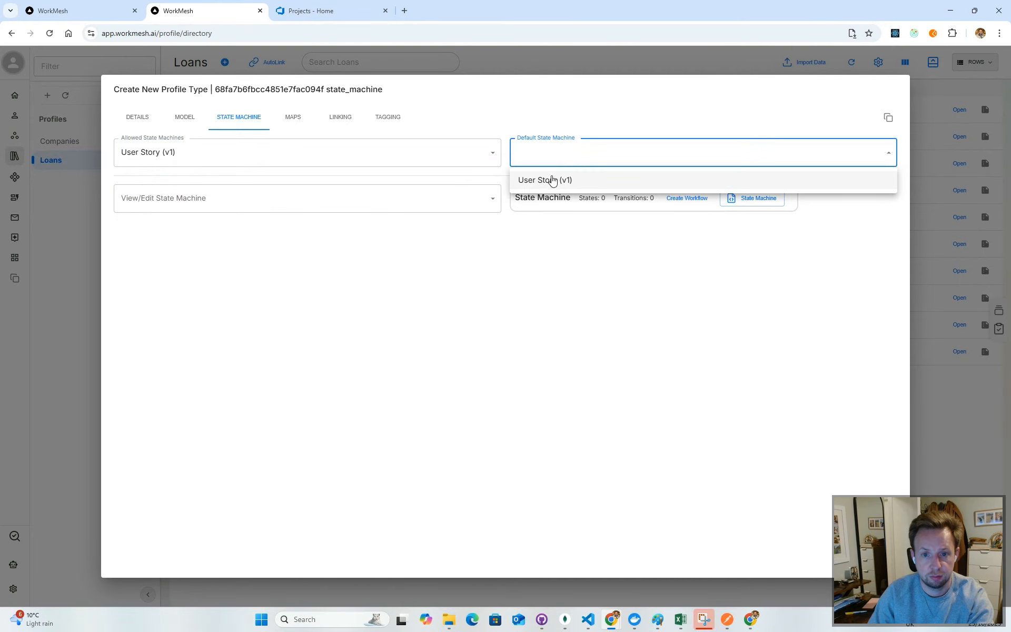
pyautogui.click(552, 178)
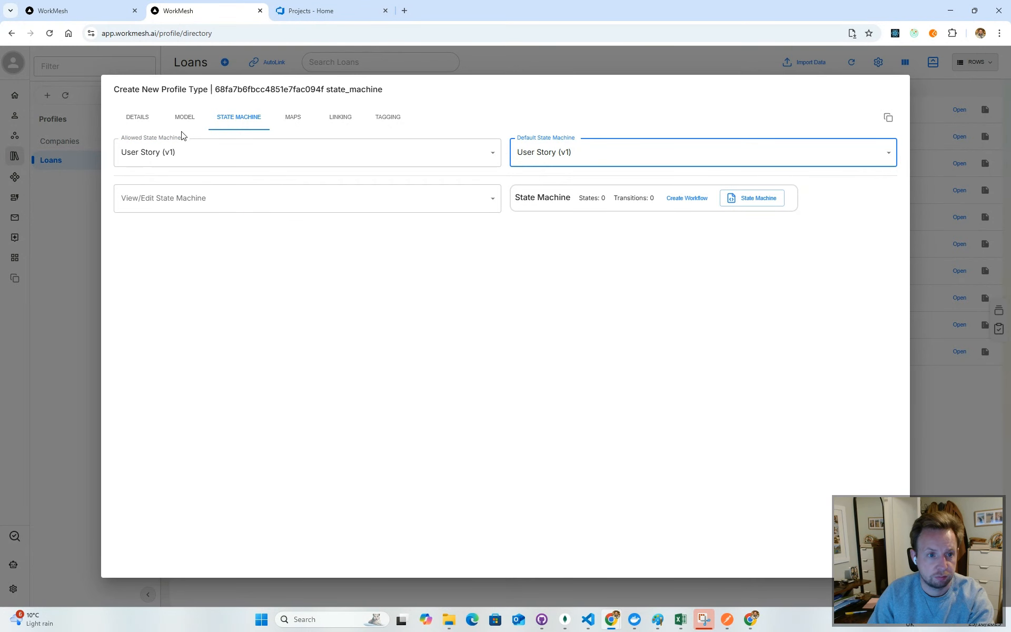
pyautogui.click(139, 119)
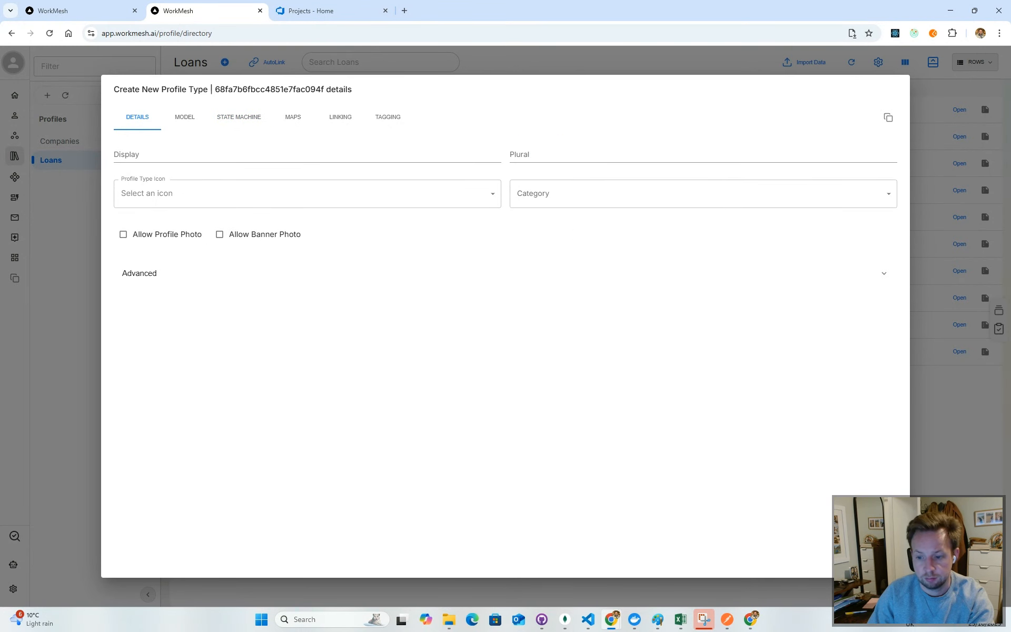
pyautogui.click(887, 563)
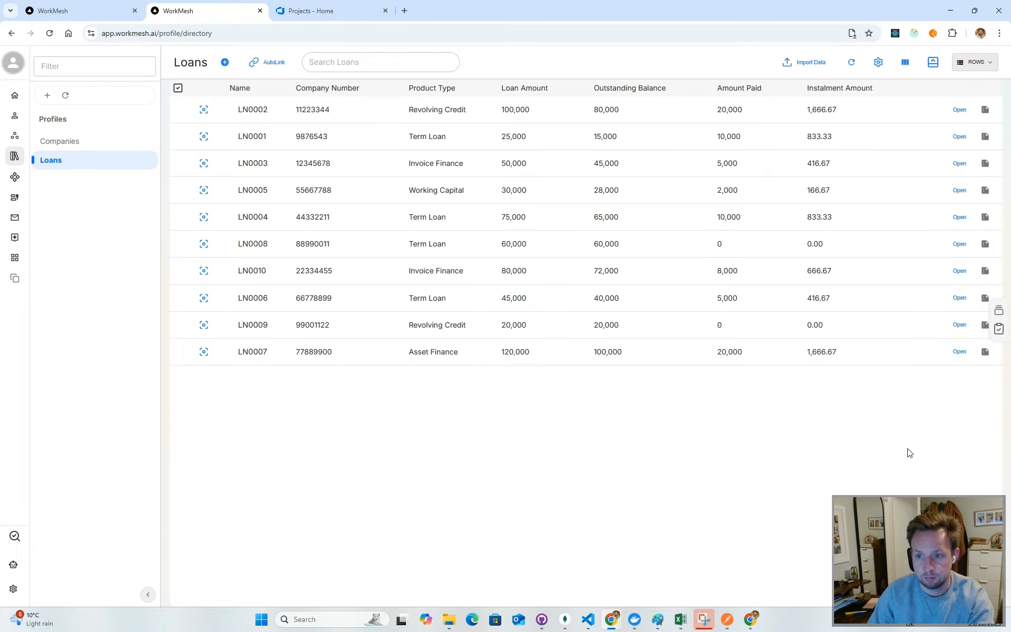
# Assign the User Story (v1) state machine to the Working Capital loan in its profile settings and save.
pyautogui.rightClick(860, 191)
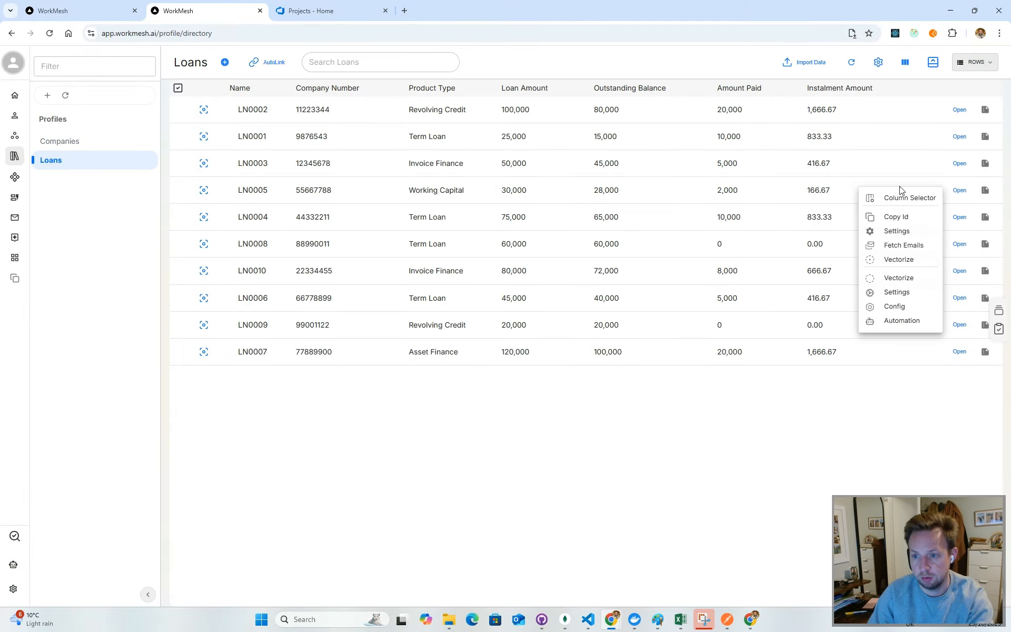
pyautogui.click(897, 230)
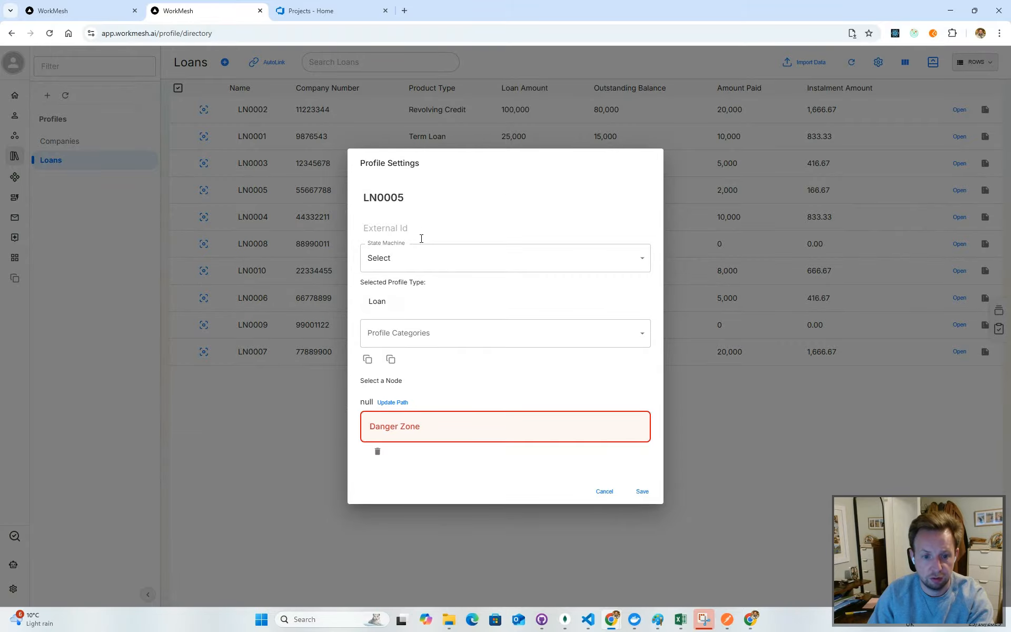
pyautogui.click(431, 263)
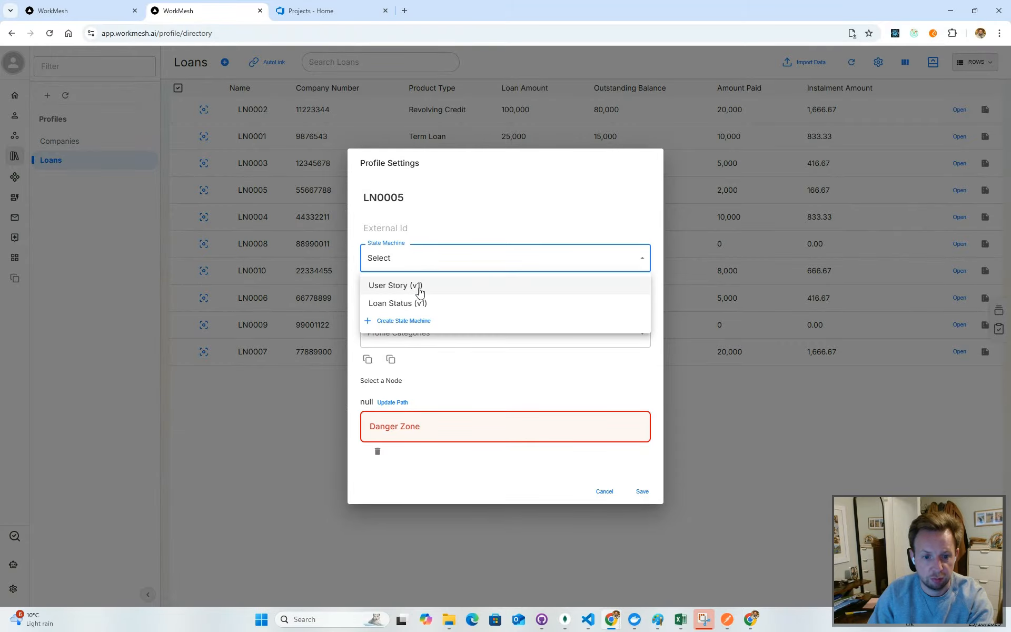
pyautogui.click(420, 287)
pyautogui.click(642, 491)
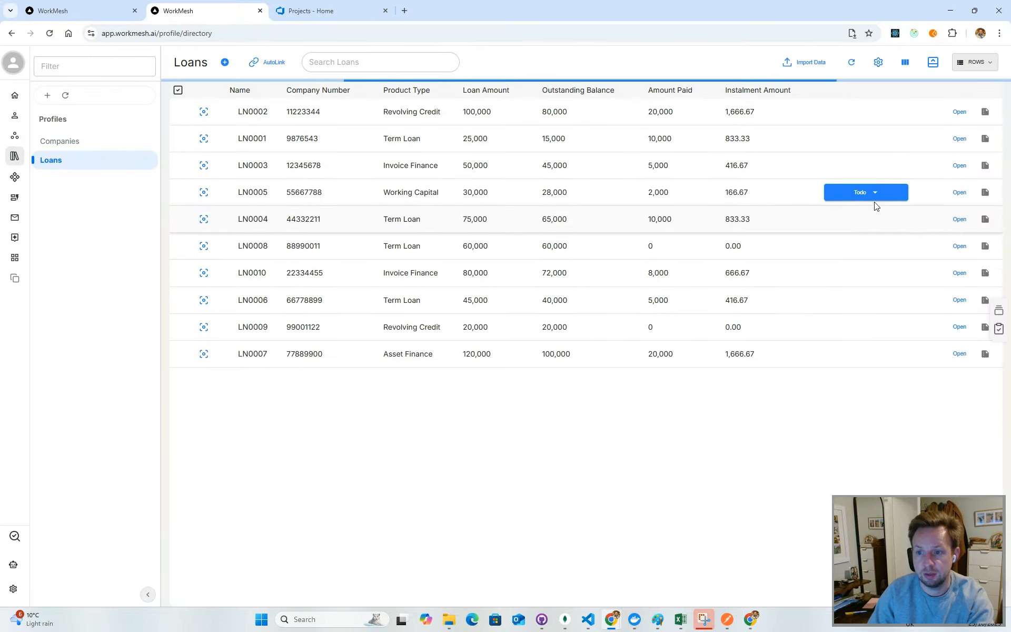
# Advance the Working Capital loan through its workflow with the Start, Review and Approve transitions.
pyautogui.click(876, 194)
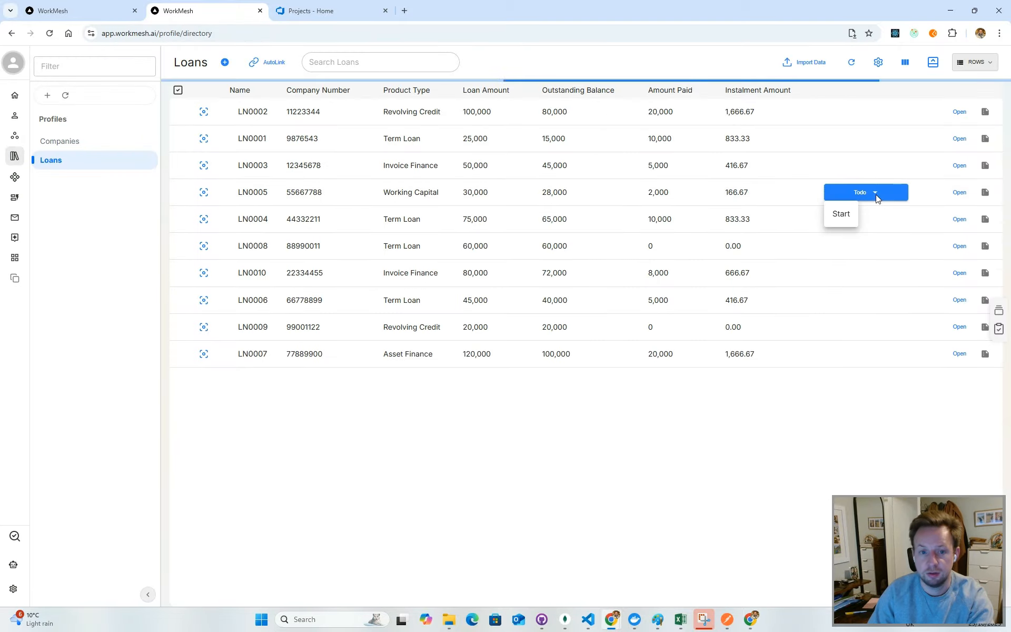
pyautogui.click(839, 214)
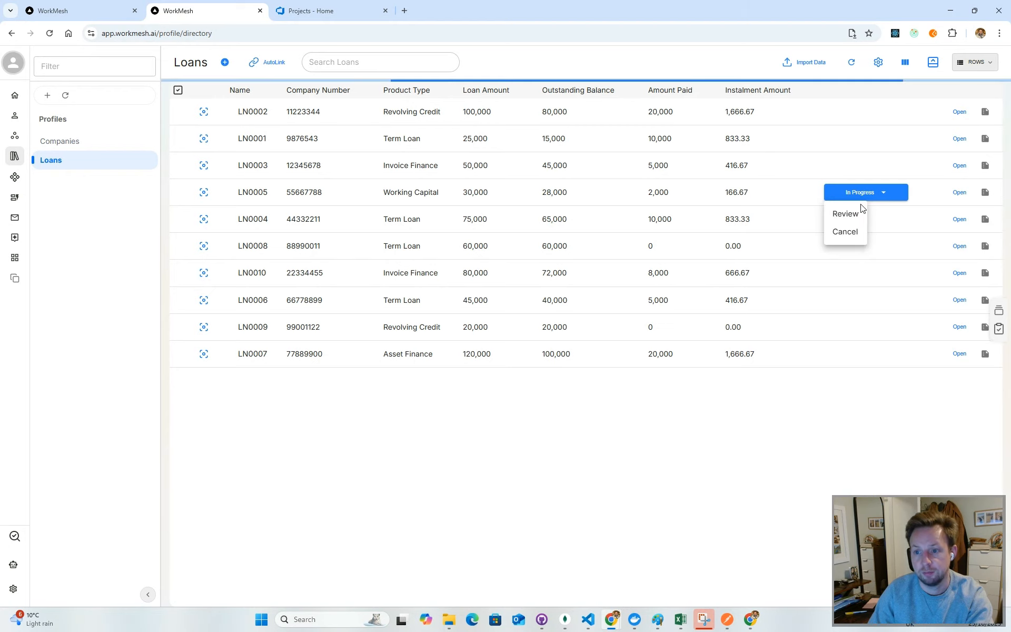
pyautogui.click(854, 215)
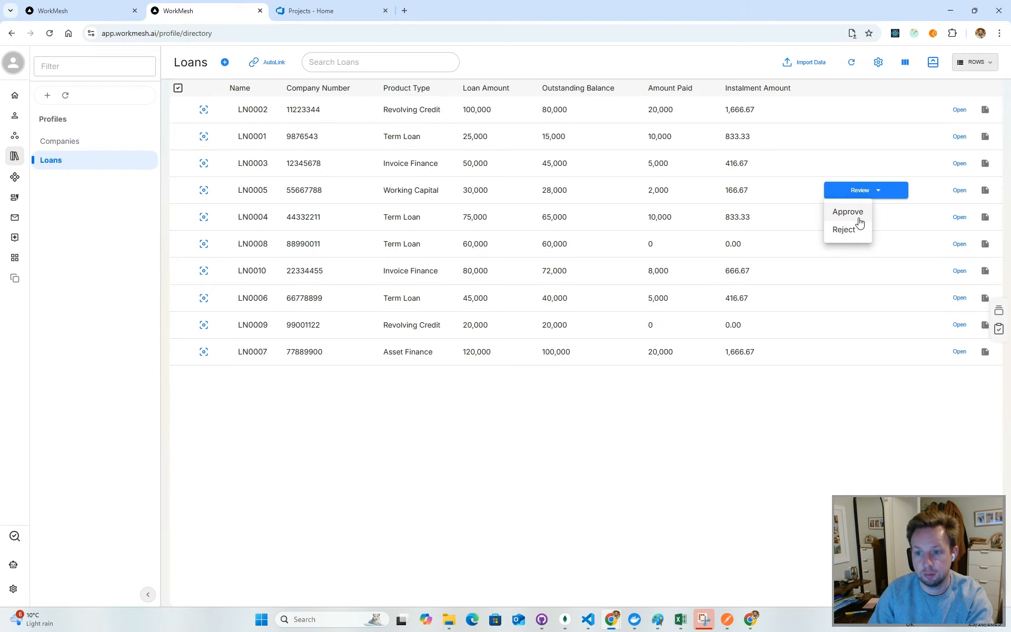
pyautogui.click(859, 214)
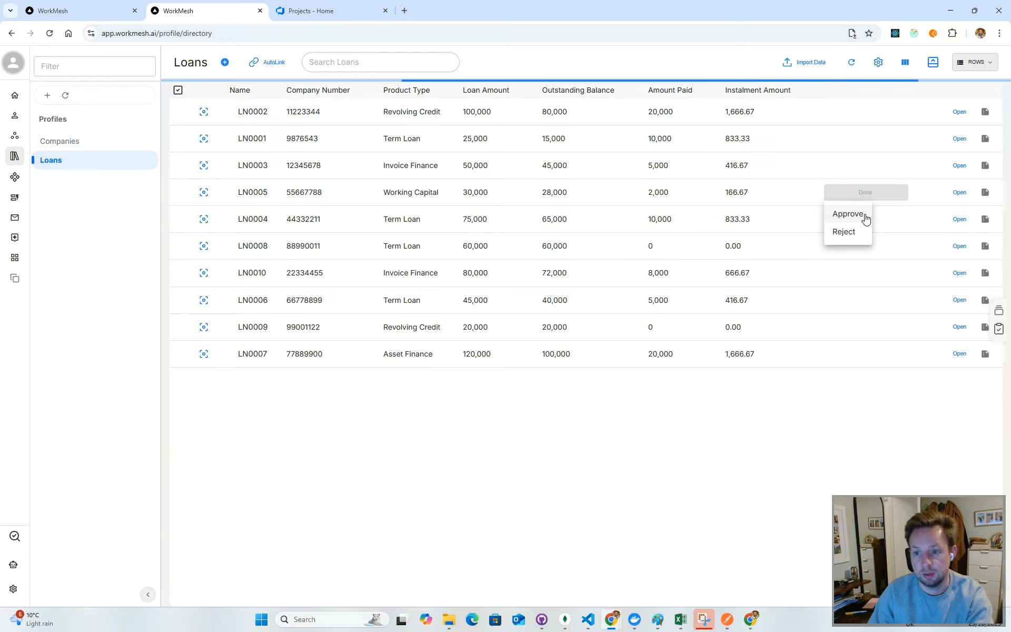
# Reselect User Story (v1) as the Working Capital loan's state machine in its profile settings and save to restart its workflow.
pyautogui.rightClick(850, 161)
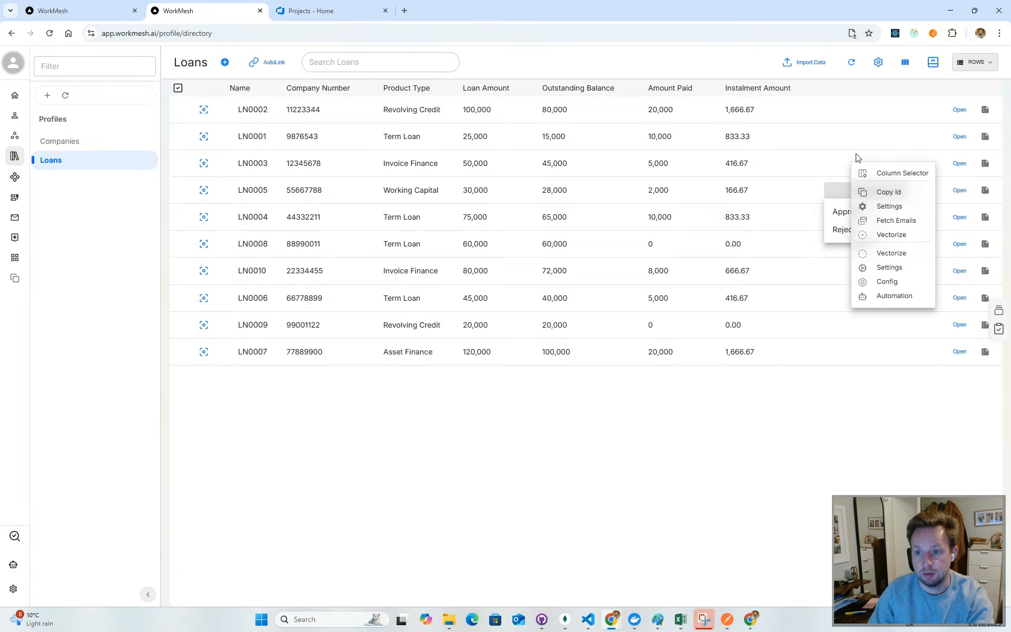
pyautogui.click(906, 204)
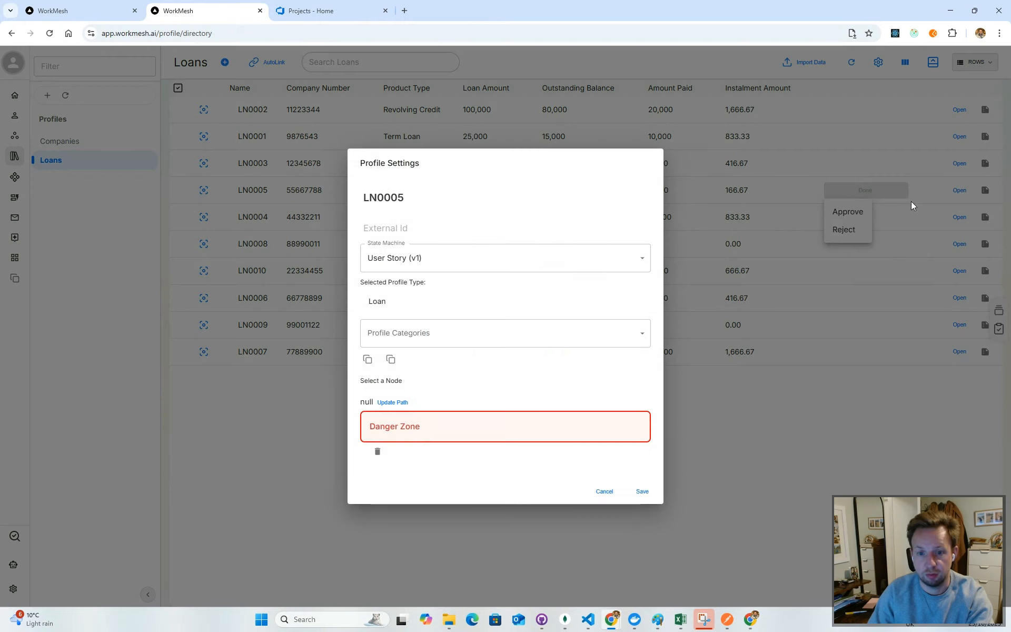
pyautogui.click(416, 257)
pyautogui.click(412, 287)
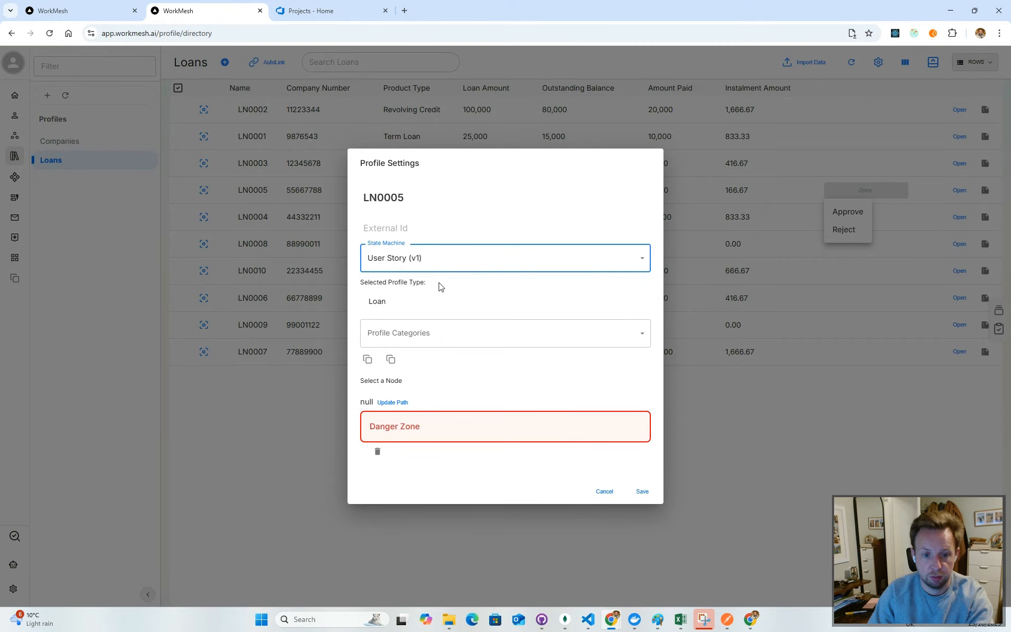
pyautogui.click(649, 493)
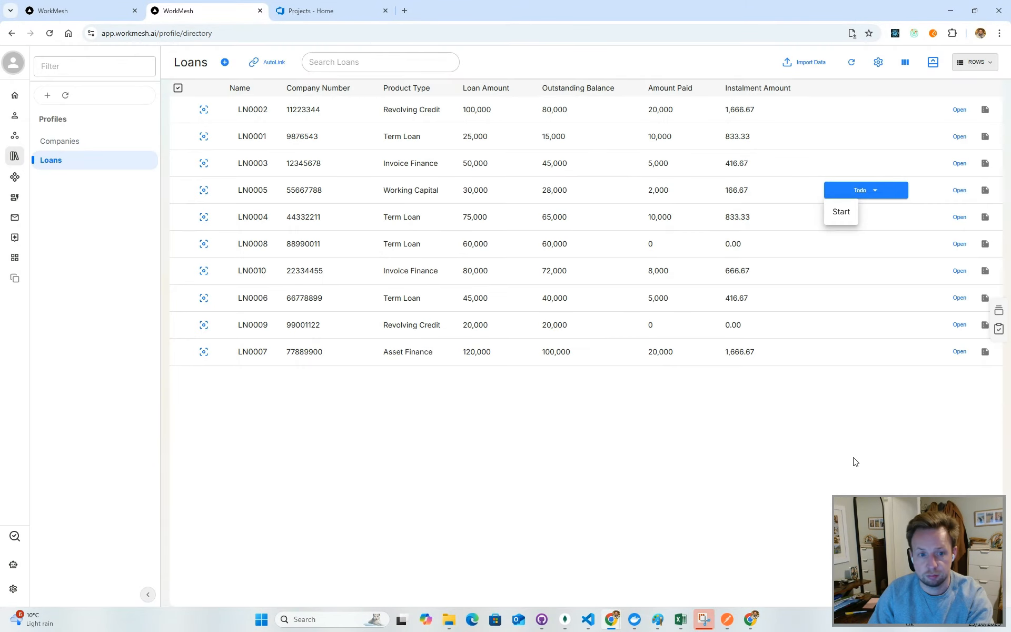
# Assign the User Story (v1) state machine to the 50,000 Invoice Finance loan in its profile settings and save.
pyautogui.rightClick(861, 164)
pyautogui.click(889, 203)
pyautogui.click(433, 259)
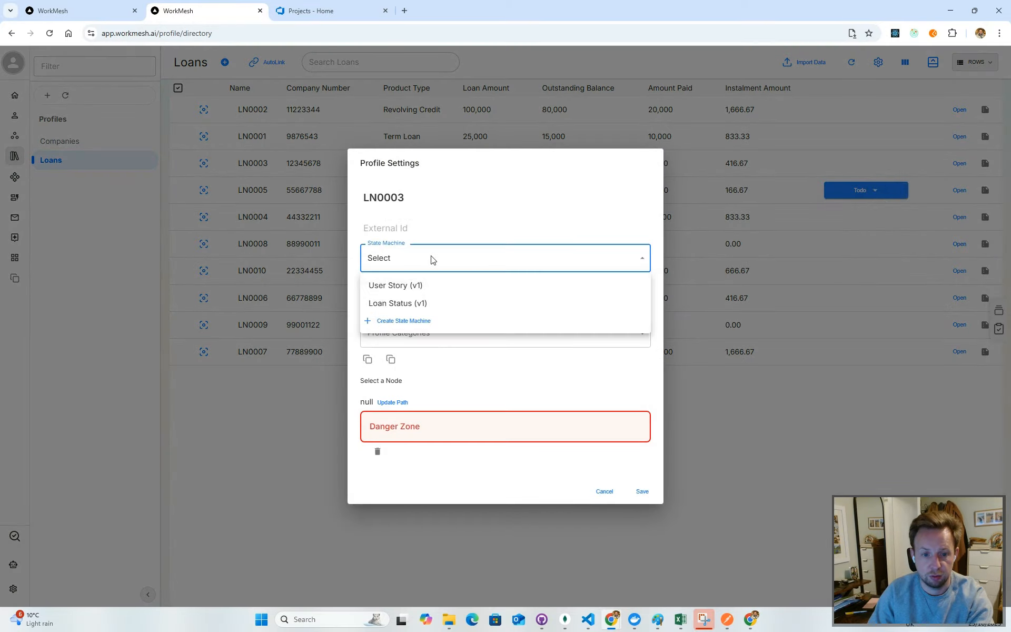
pyautogui.click(395, 284)
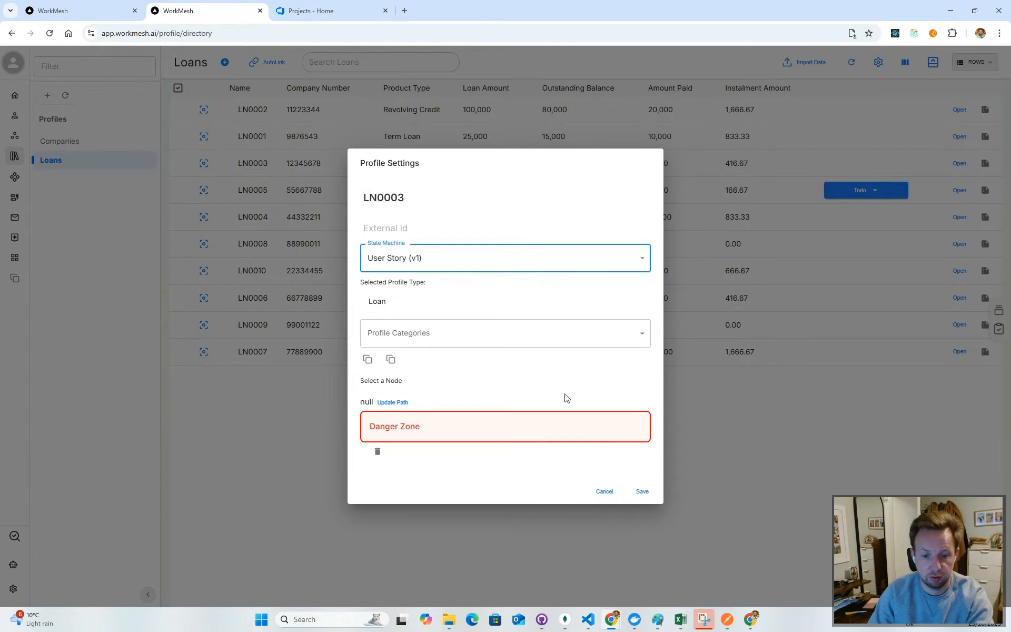
pyautogui.click(644, 491)
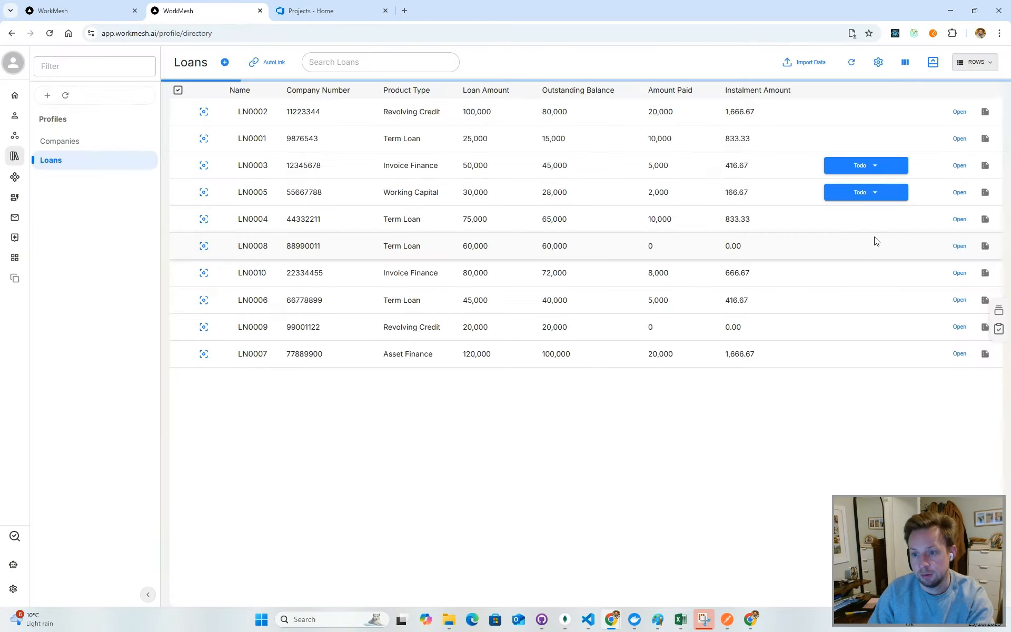
# Assign the User Story (v1) state machine to the 75,000 Term Loan in its profile settings and save.
pyautogui.rightClick(884, 230)
pyautogui.click(921, 270)
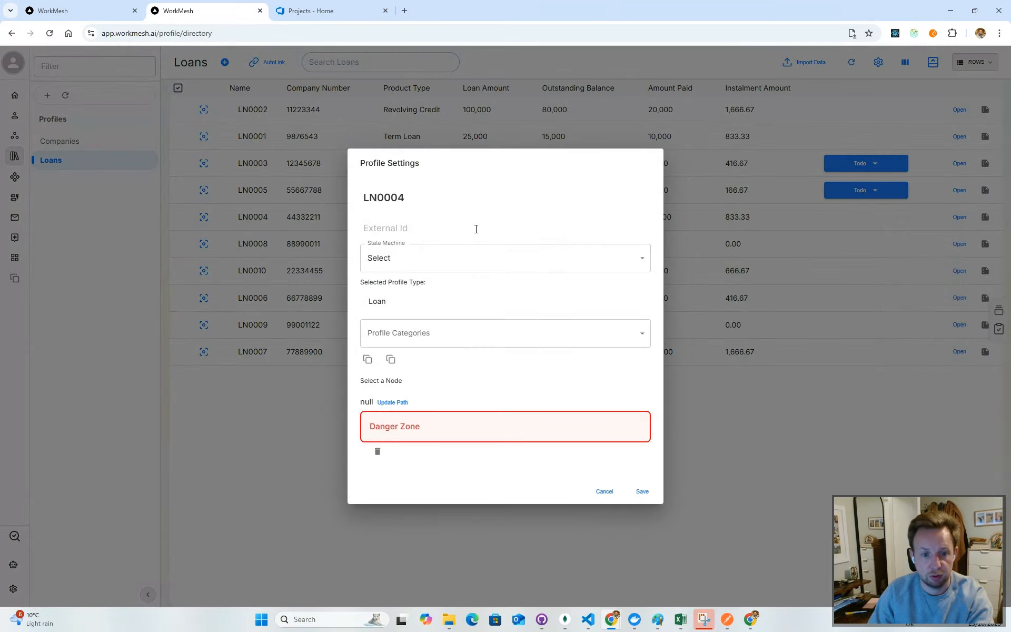
pyautogui.click(437, 258)
pyautogui.click(419, 289)
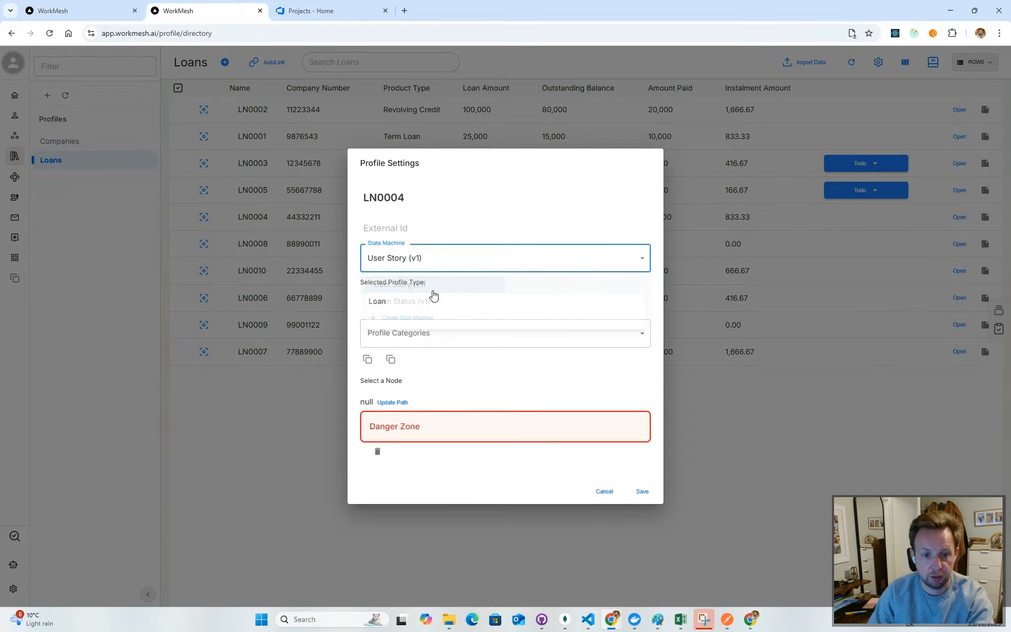
pyautogui.click(642, 491)
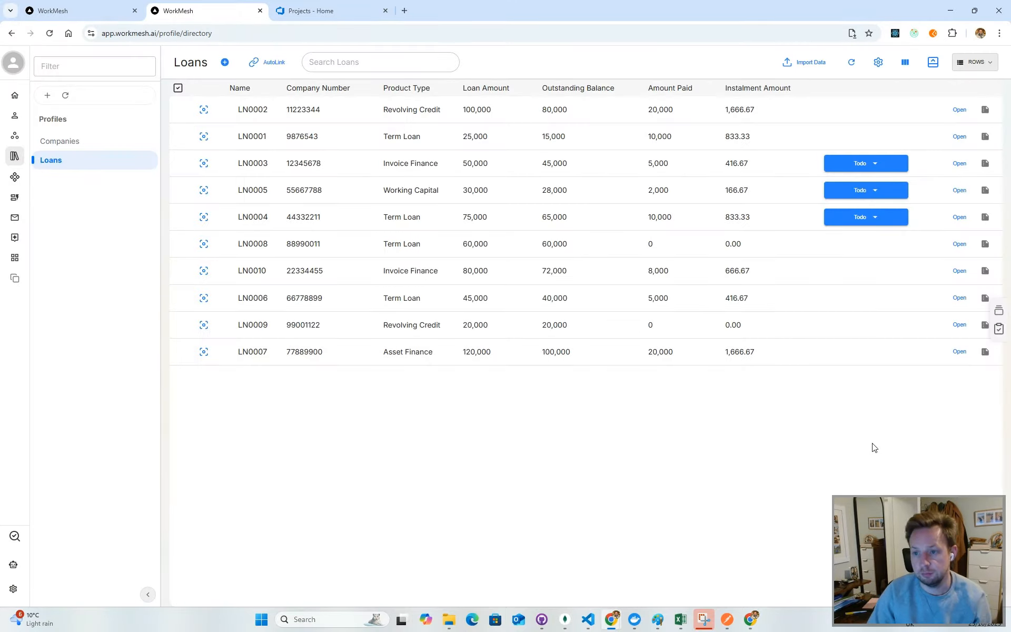
# Show the loans as a board and move the Invoice Finance loan to Review and the Term Loan to Done.
pyautogui.click(976, 62)
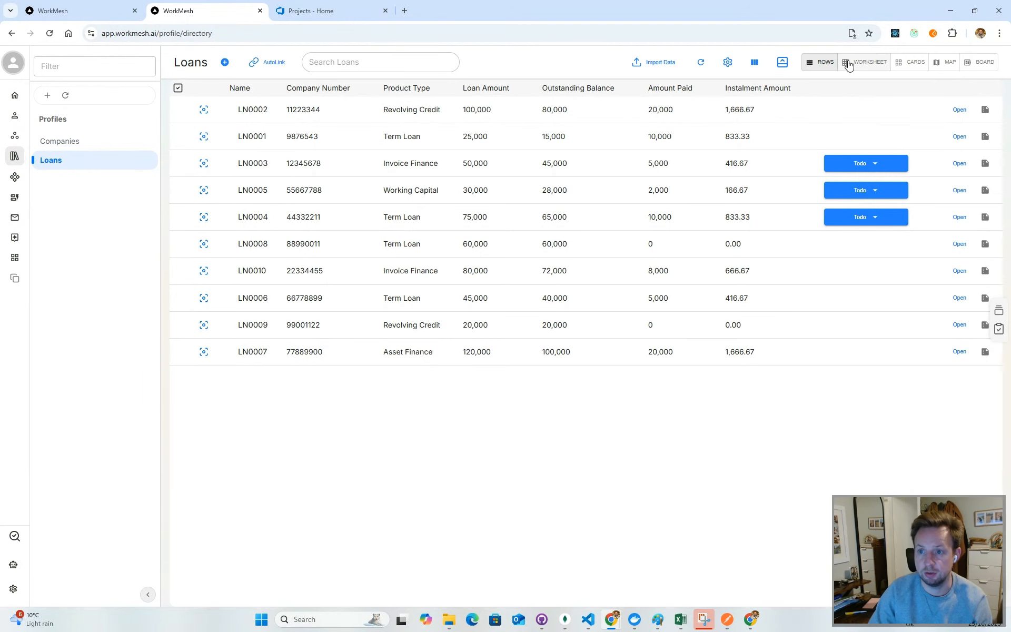
pyautogui.click(982, 66)
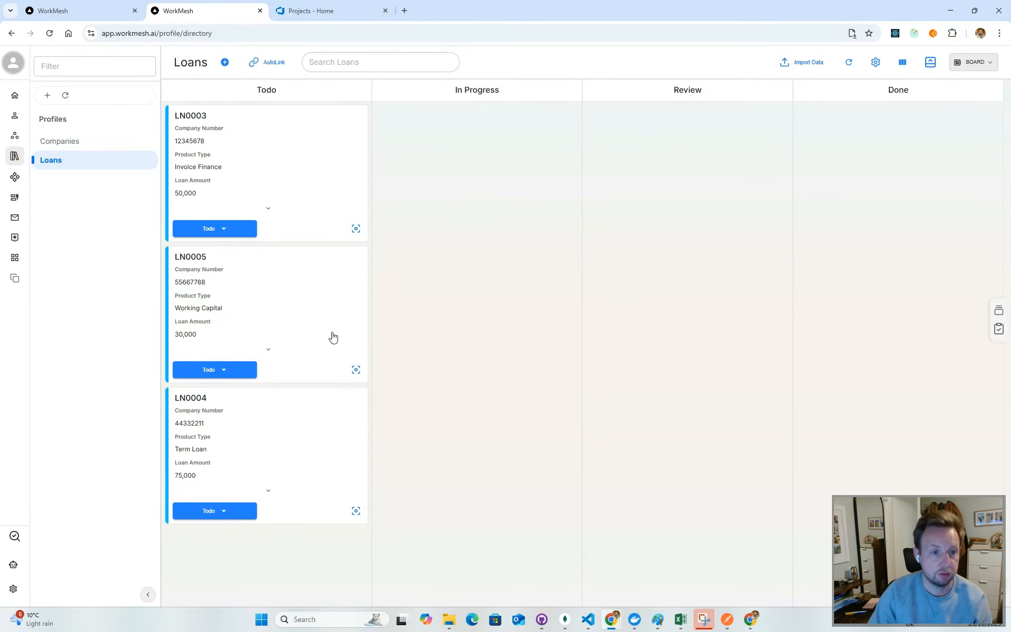
pyautogui.moveTo(301, 130); pyautogui.dragTo(497, 131)
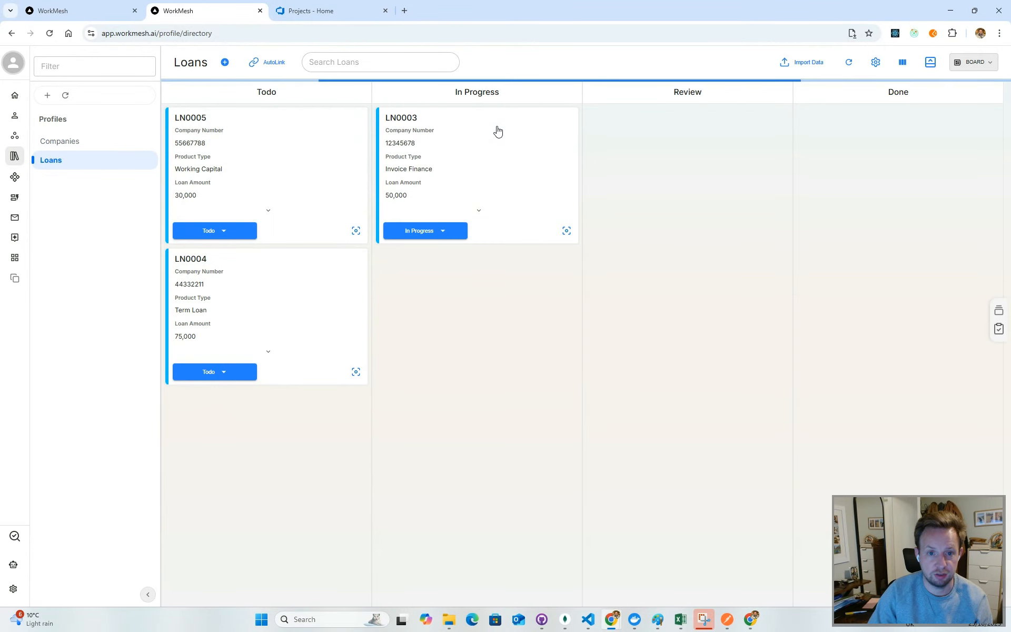
pyautogui.moveTo(314, 272); pyautogui.dragTo(530, 253)
pyautogui.moveTo(527, 158); pyautogui.dragTo(728, 157)
pyautogui.moveTo(514, 142); pyautogui.dragTo(884, 158)
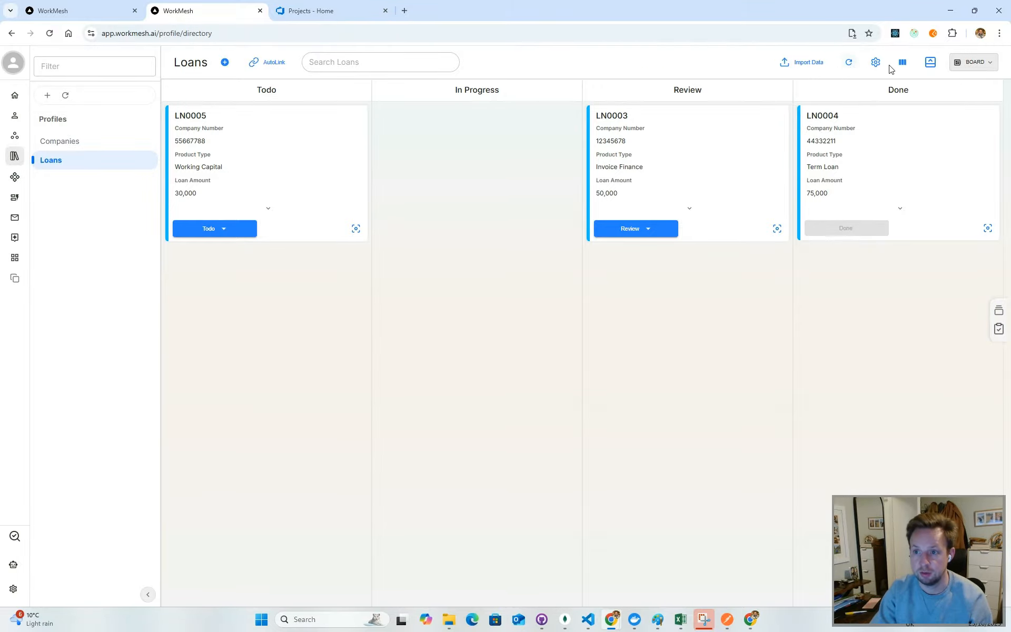
# Return to the rows view and filter the loans by the Done, Review, In Progress and Todo states, ending on All.
pyautogui.click(974, 62)
pyautogui.click(822, 62)
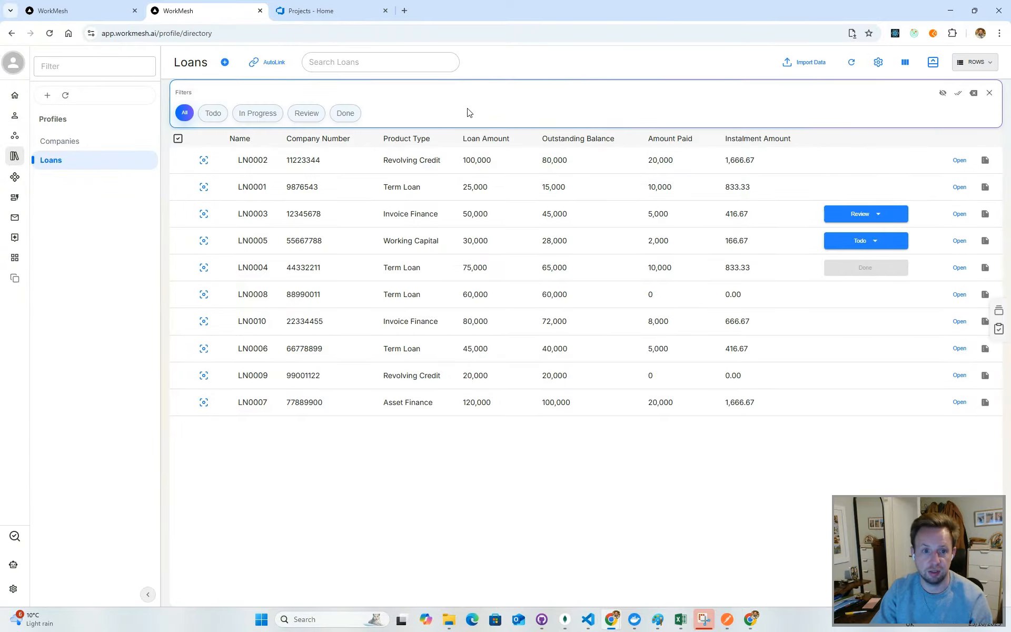
pyautogui.click(346, 113)
pyautogui.click(306, 115)
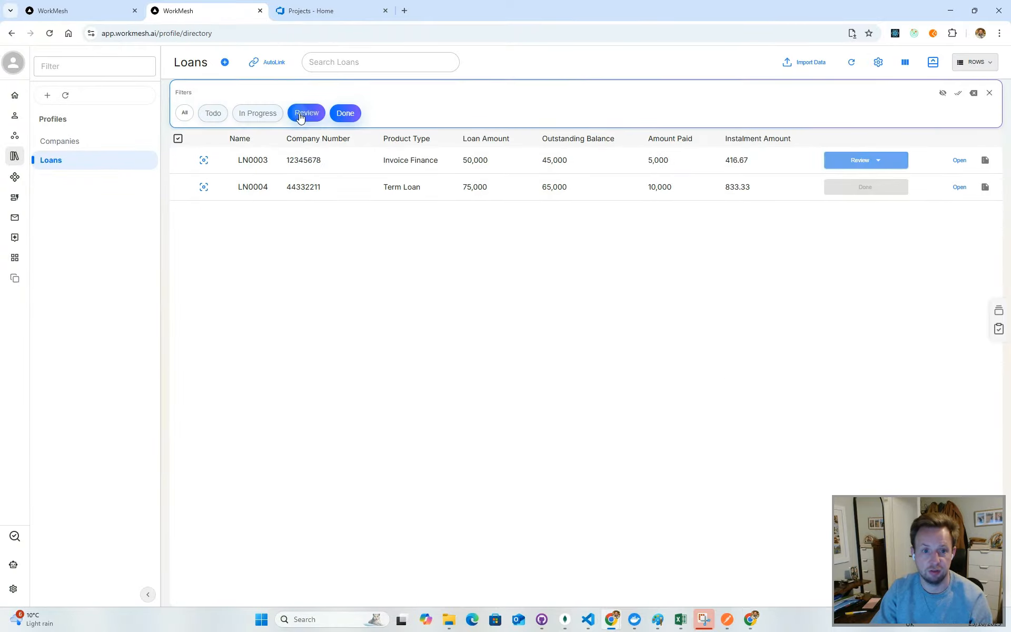
pyautogui.click(260, 114)
pyautogui.click(302, 114)
pyautogui.click(220, 114)
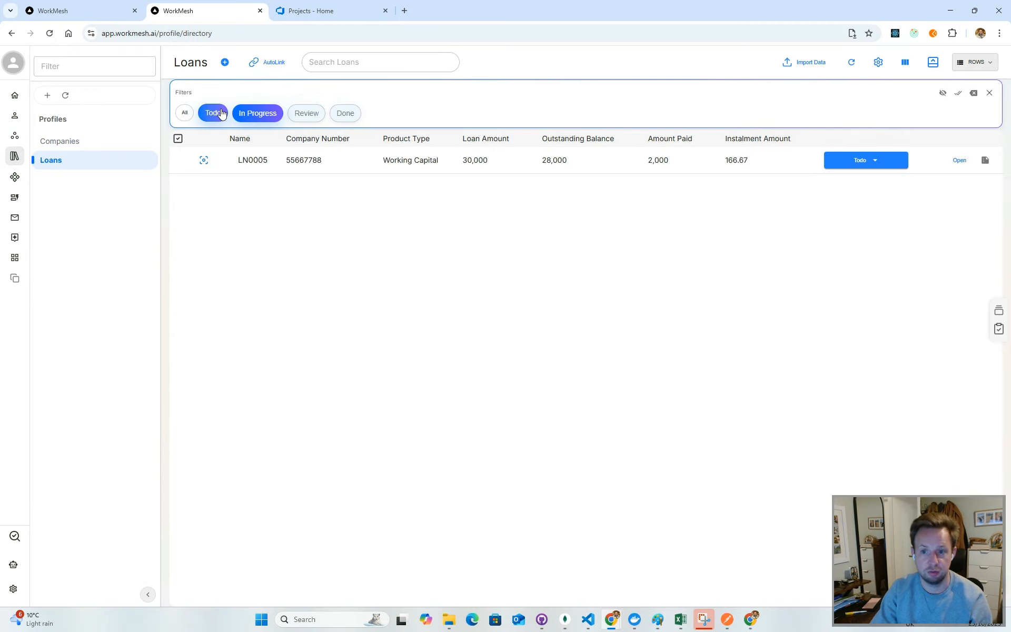
pyautogui.click(258, 112)
pyautogui.click(184, 112)
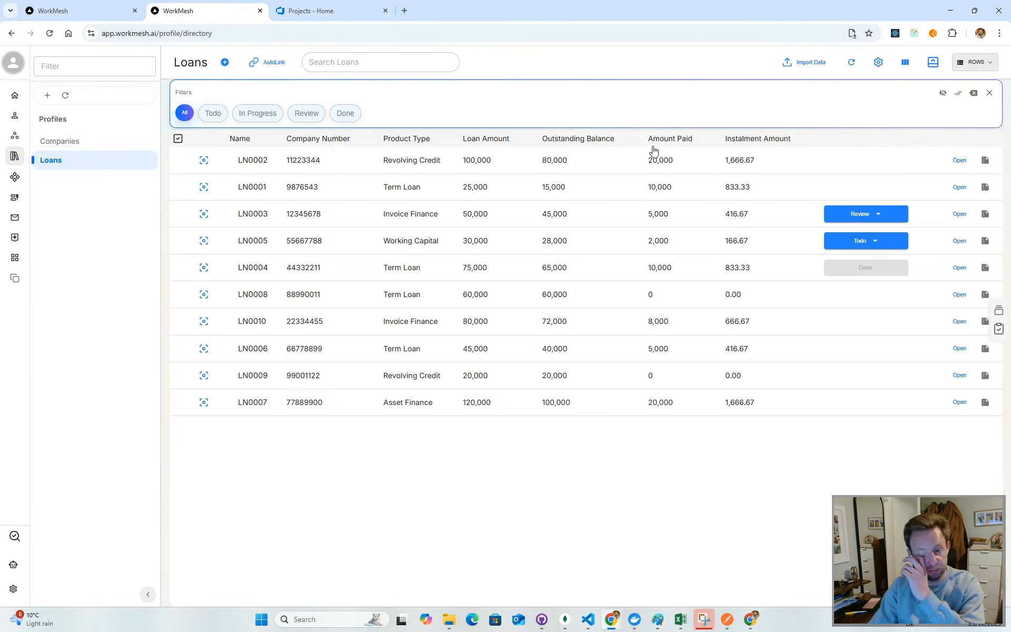
# Select all state filters, collapse and reopen the filter bar, clear every filter and close the bar.
pyautogui.click(959, 94)
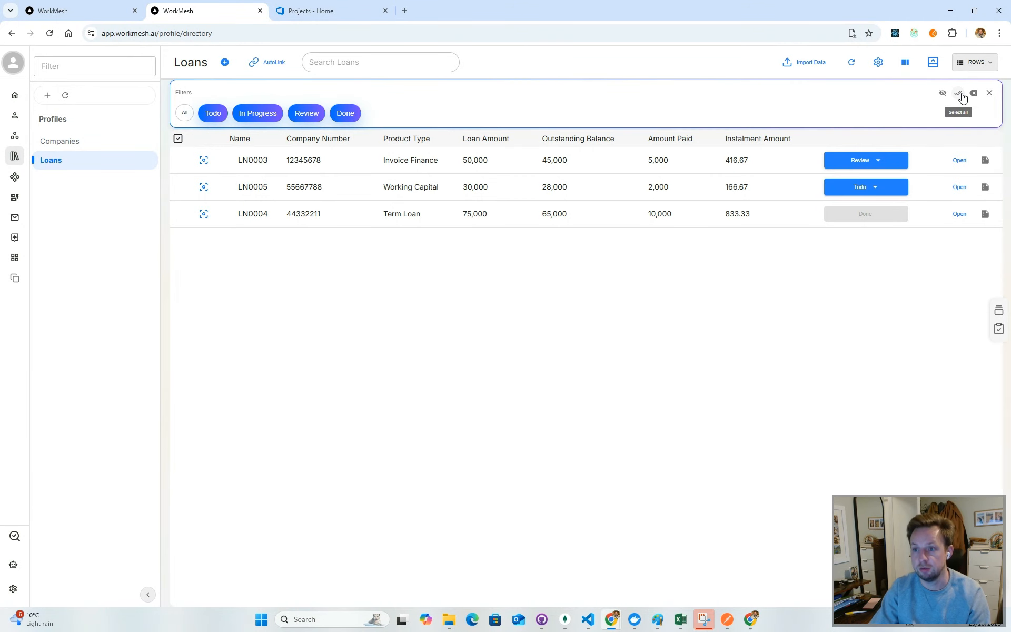
pyautogui.click(943, 93)
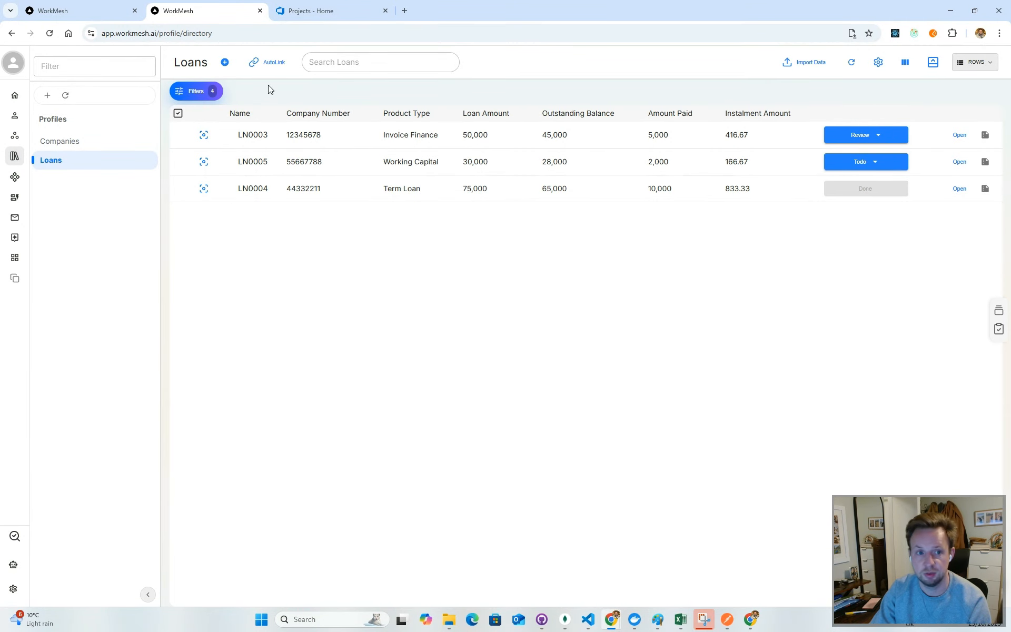
pyautogui.click(192, 91)
pyautogui.click(974, 94)
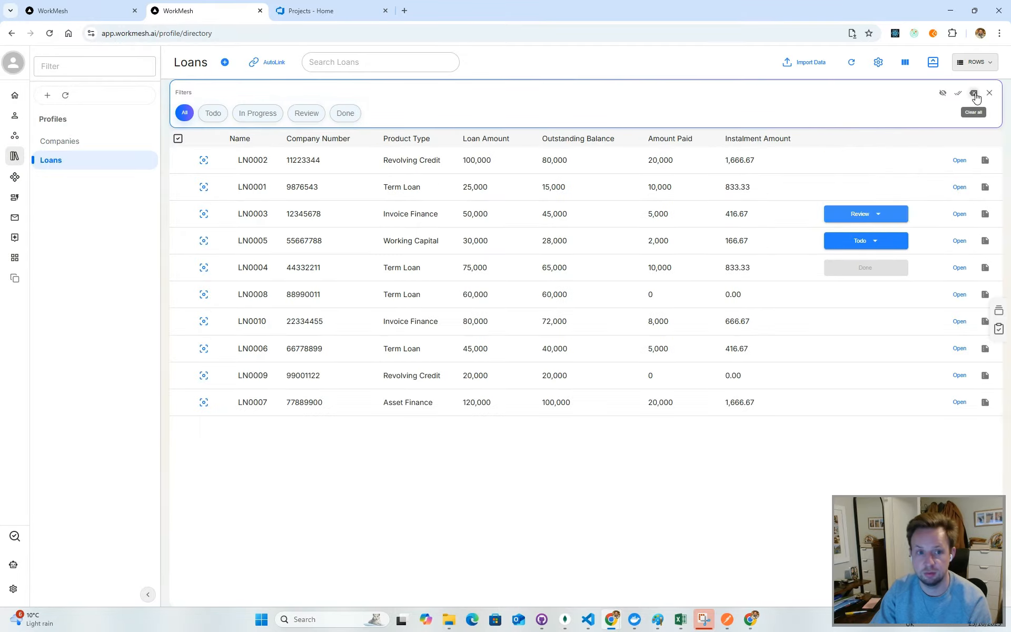
pyautogui.click(989, 93)
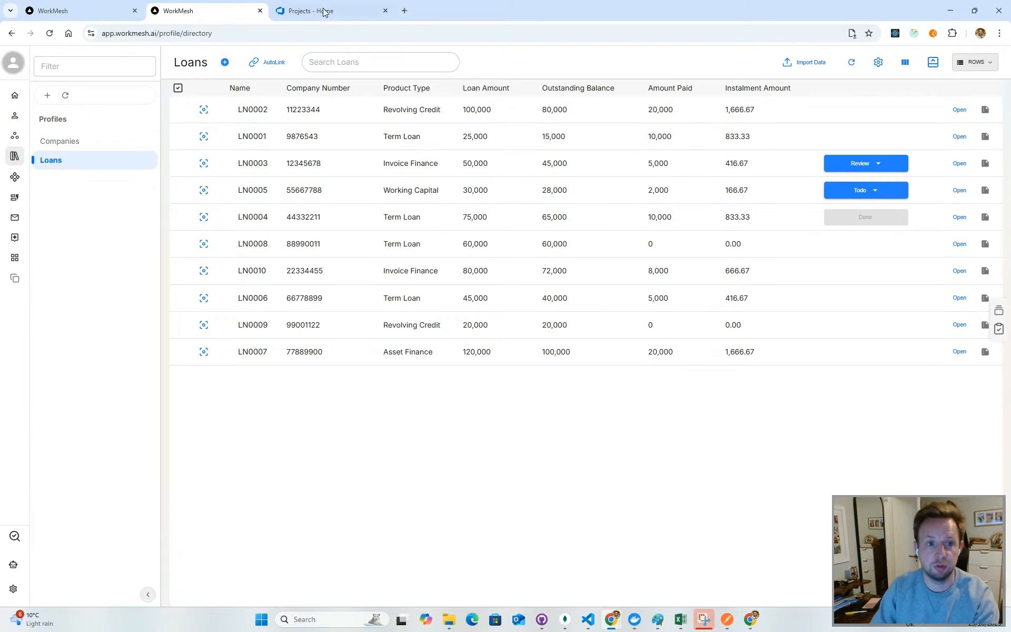
# In the other WorkMesh tab, make Application Draft the initial state of the Loan Status workflow, check the Closed state and save the workflow.
pyautogui.click(92, 6)
pyautogui.scroll(-2, 371, 165)
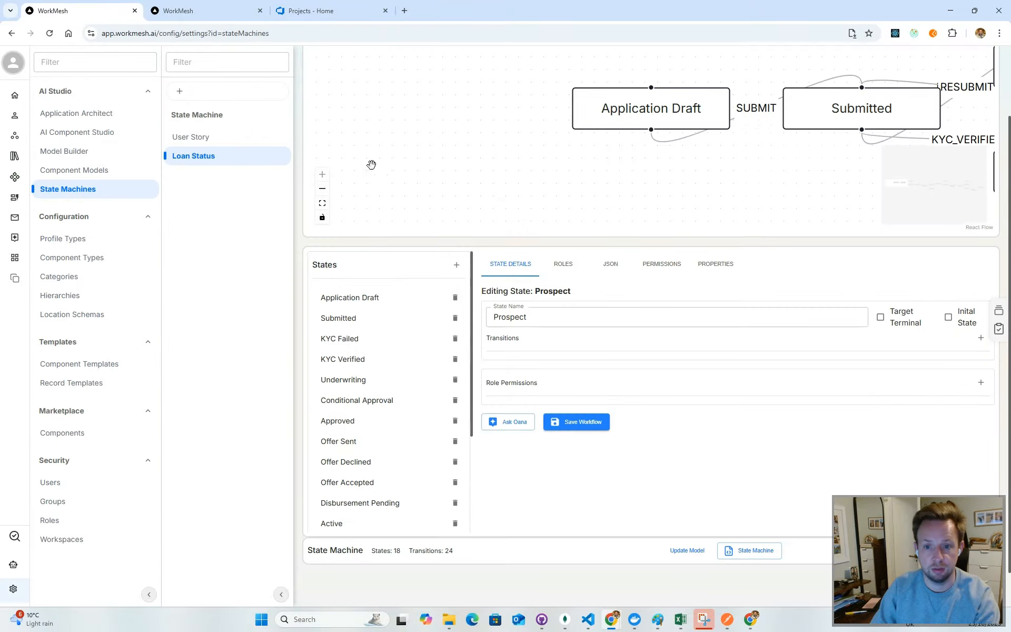
pyautogui.scroll(-3, 667, 154)
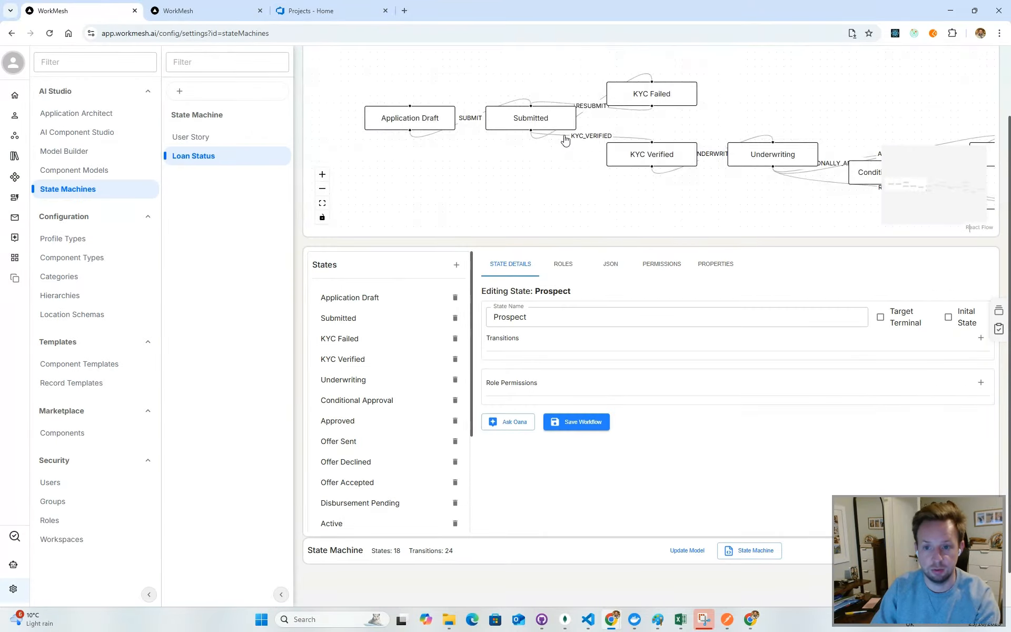
pyautogui.moveTo(670, 180); pyautogui.dragTo(158, 153)
pyautogui.moveTo(818, 175); pyautogui.dragTo(752, 133)
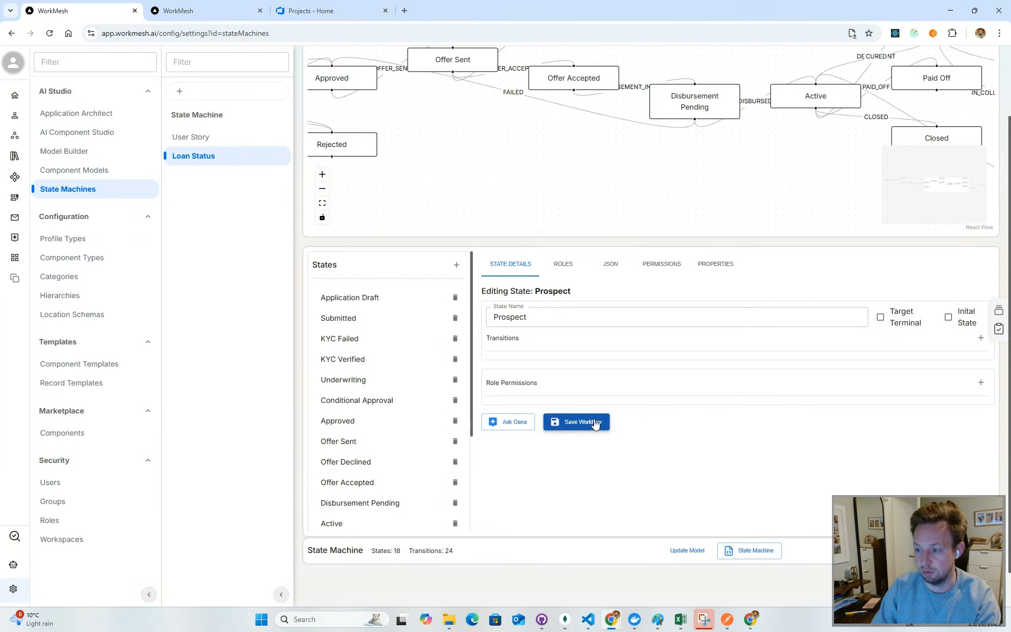
pyautogui.click(353, 305)
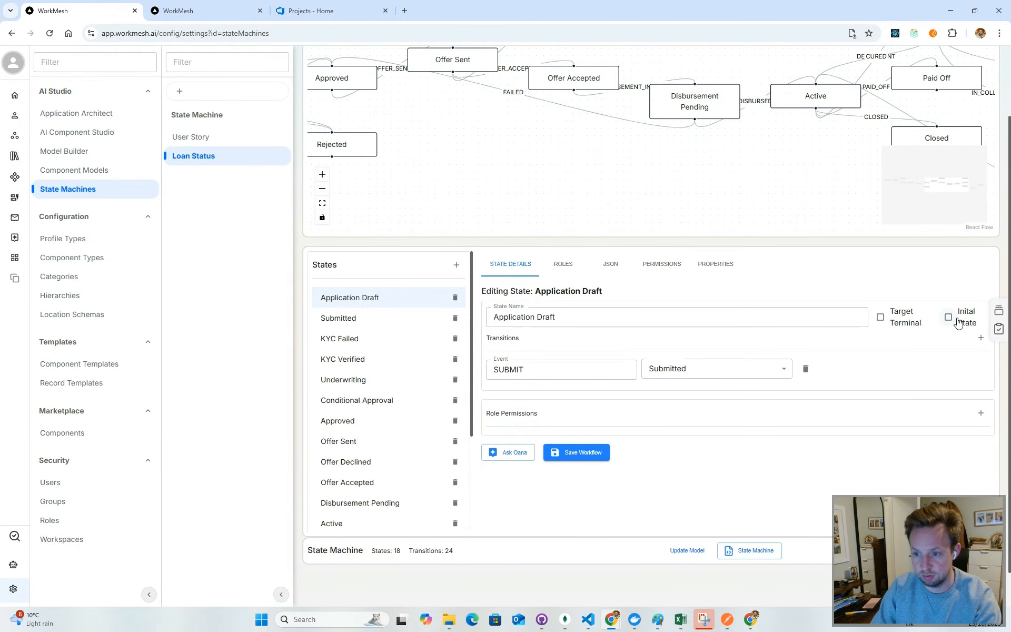
pyautogui.scroll(-3, 395, 361)
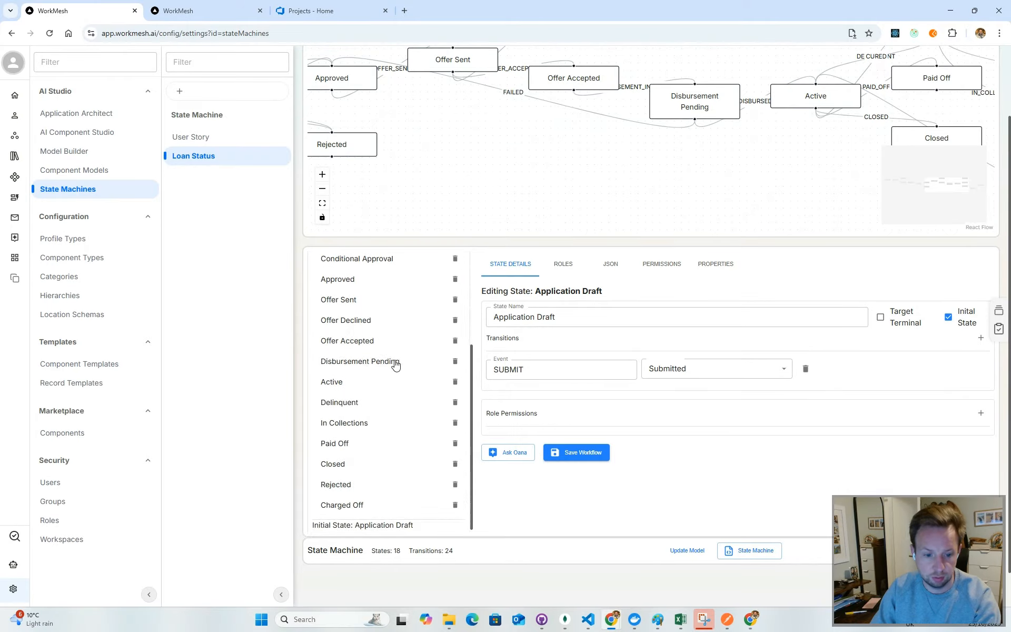
pyautogui.click(347, 466)
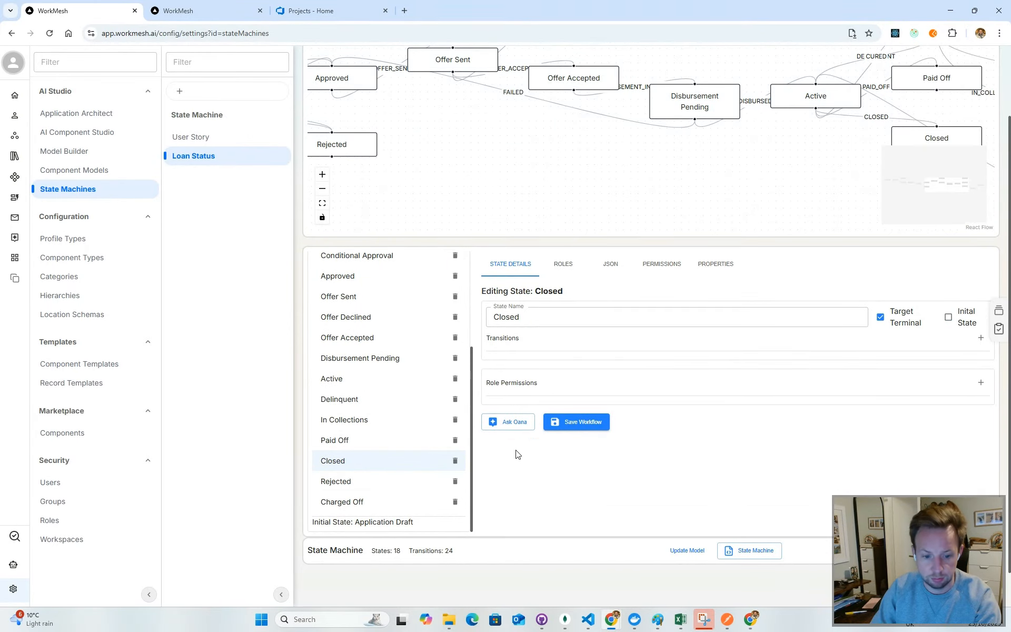
pyautogui.click(579, 422)
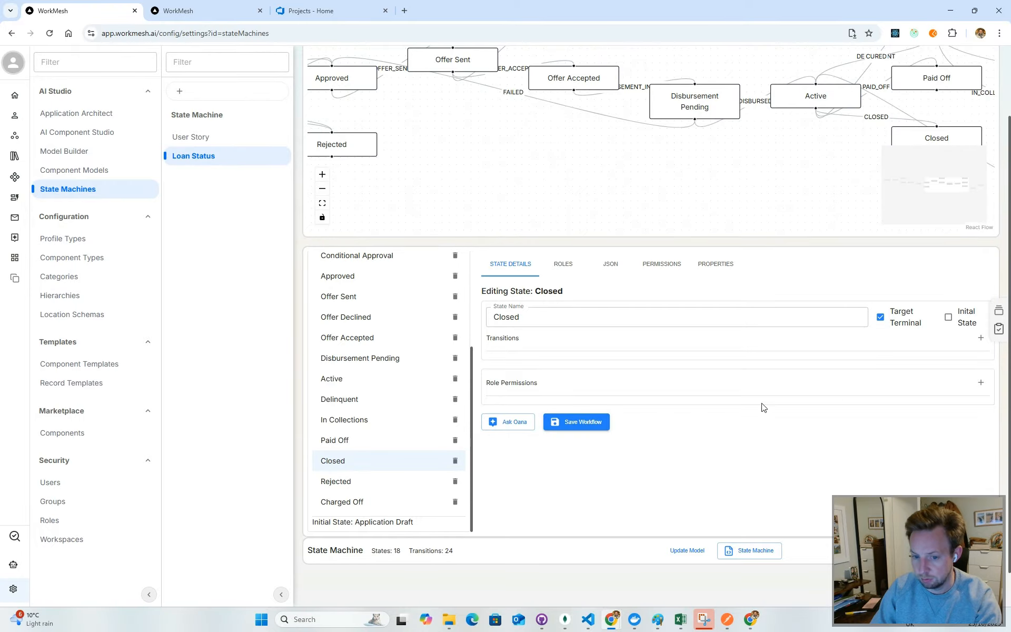
pyautogui.click(584, 421)
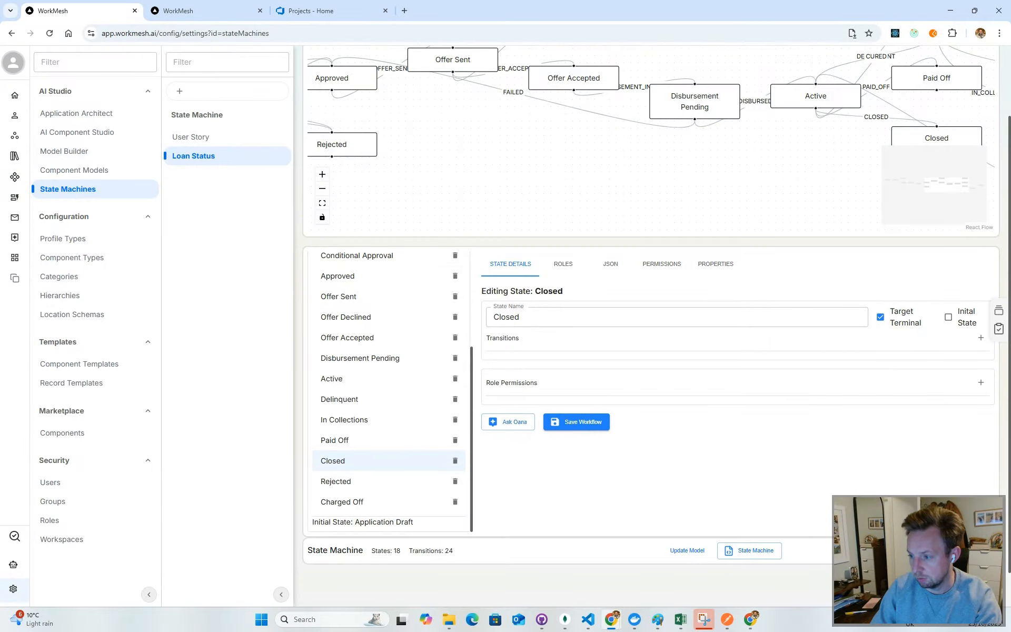